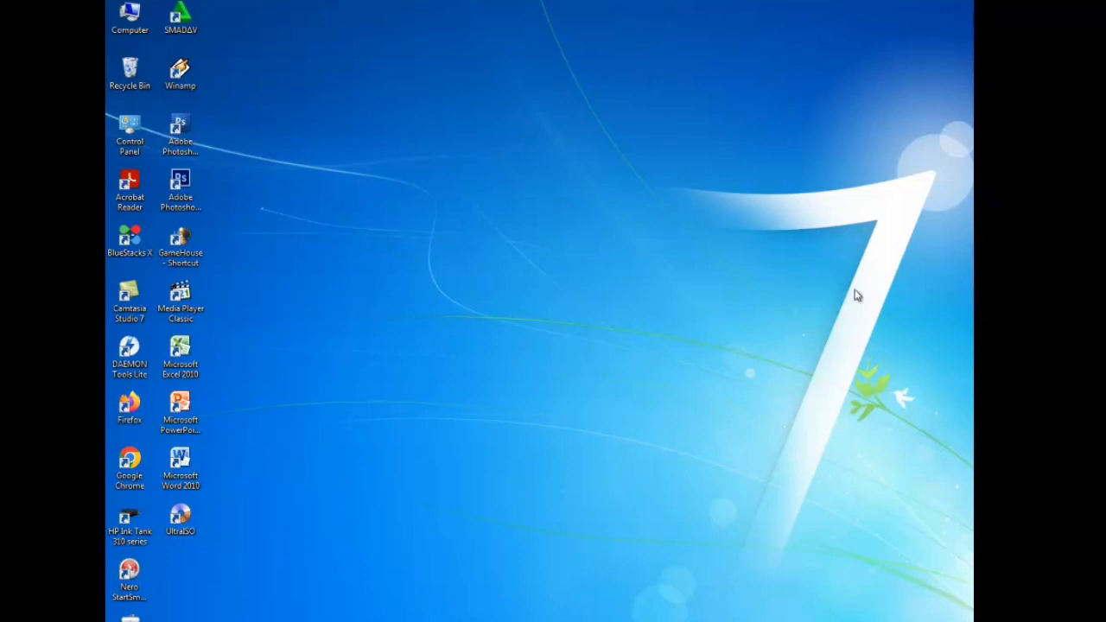
- Refresh the Windows 7 desktop and launch Microsoft Word 2010 from its shortcut
right_click(431, 198)
left_click(465, 236)
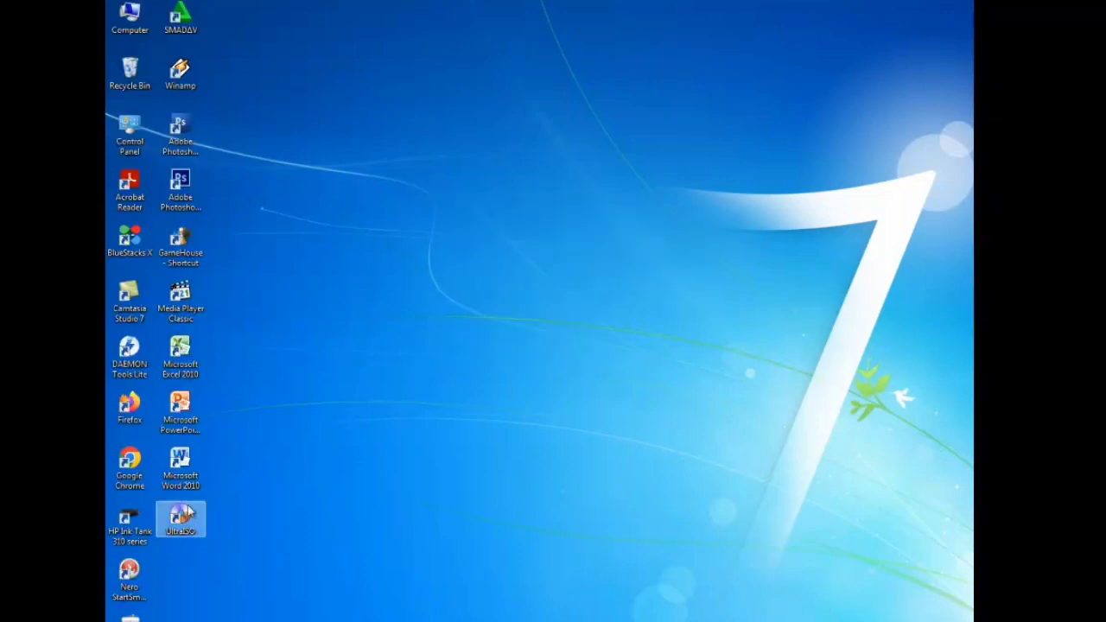
double_click(183, 470)
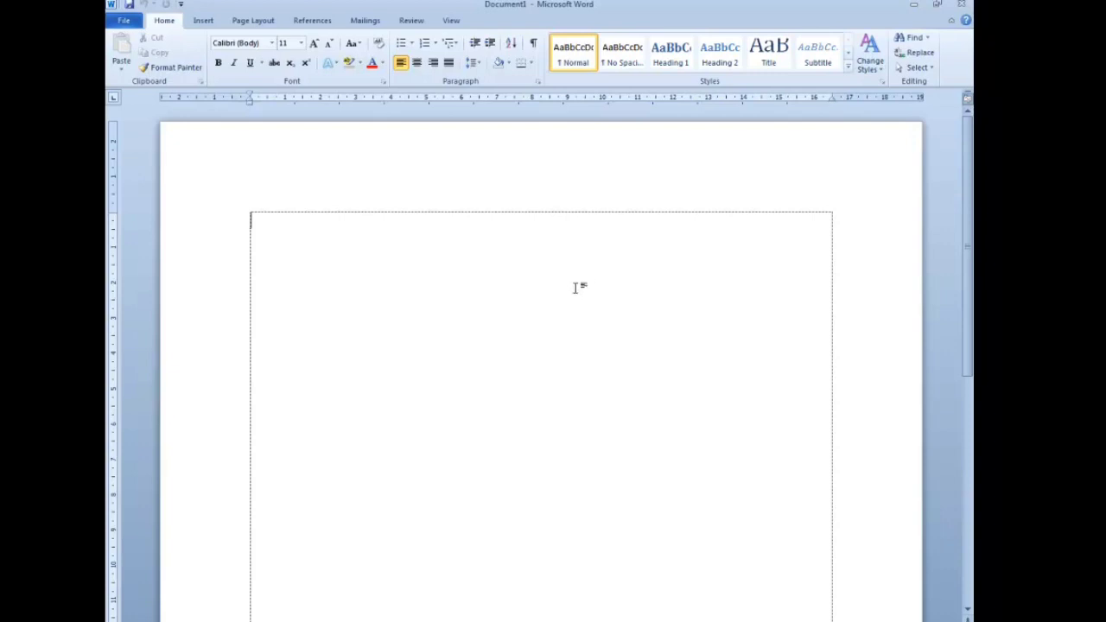
- Bring up the Page Layout settings for the new blank Document1
scroll(575, 288, "down", 2, "ctrl")
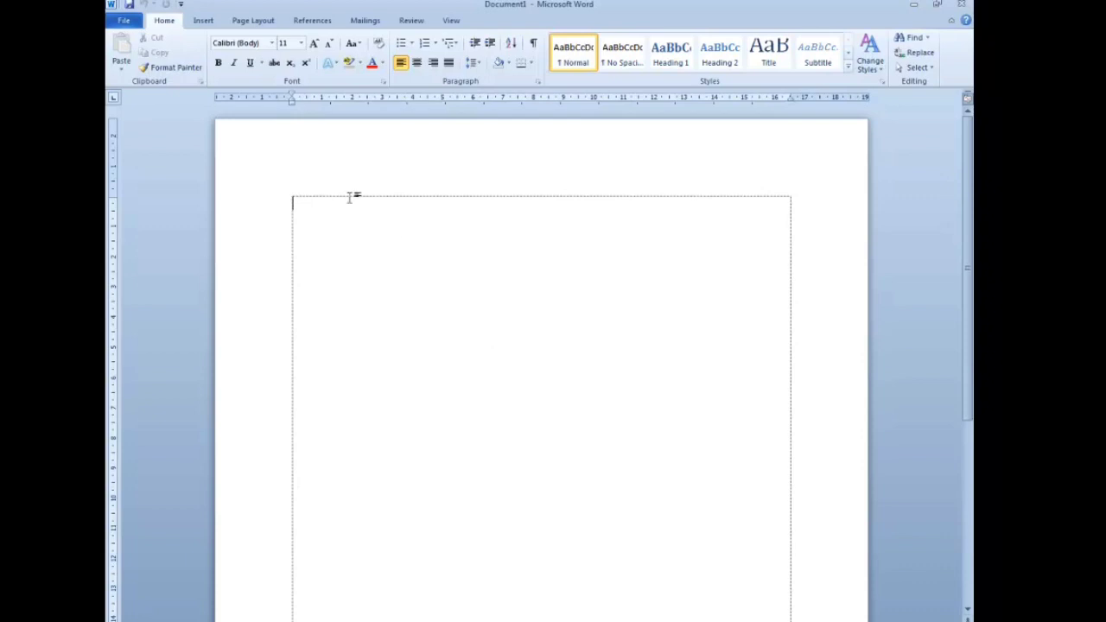
left_click(239, 26)
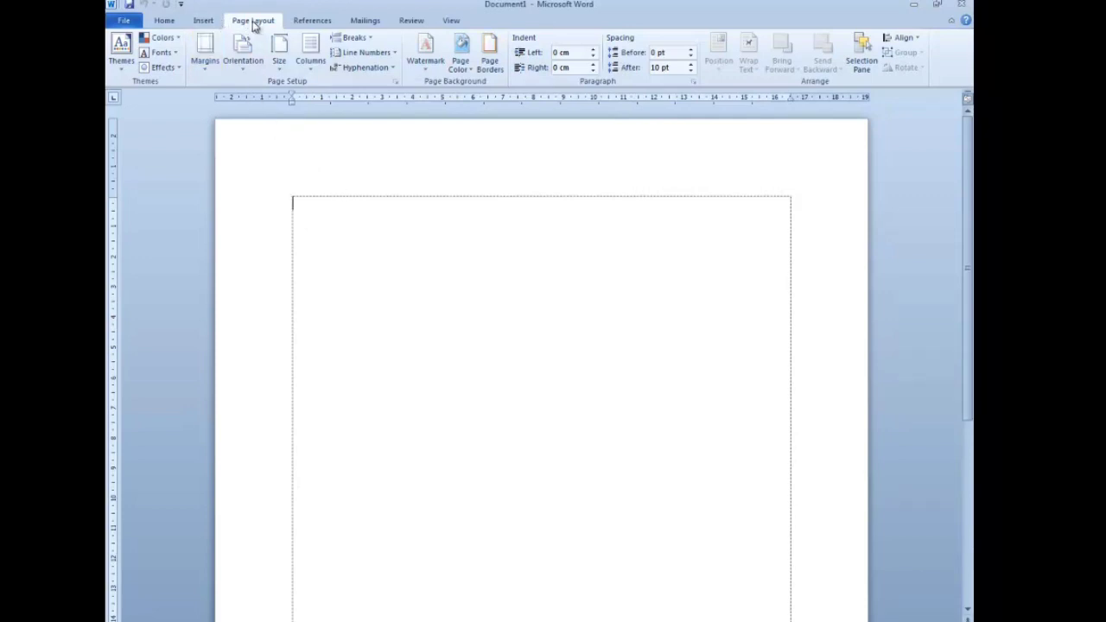
- Set the paper size to A4
left_click(282, 67)
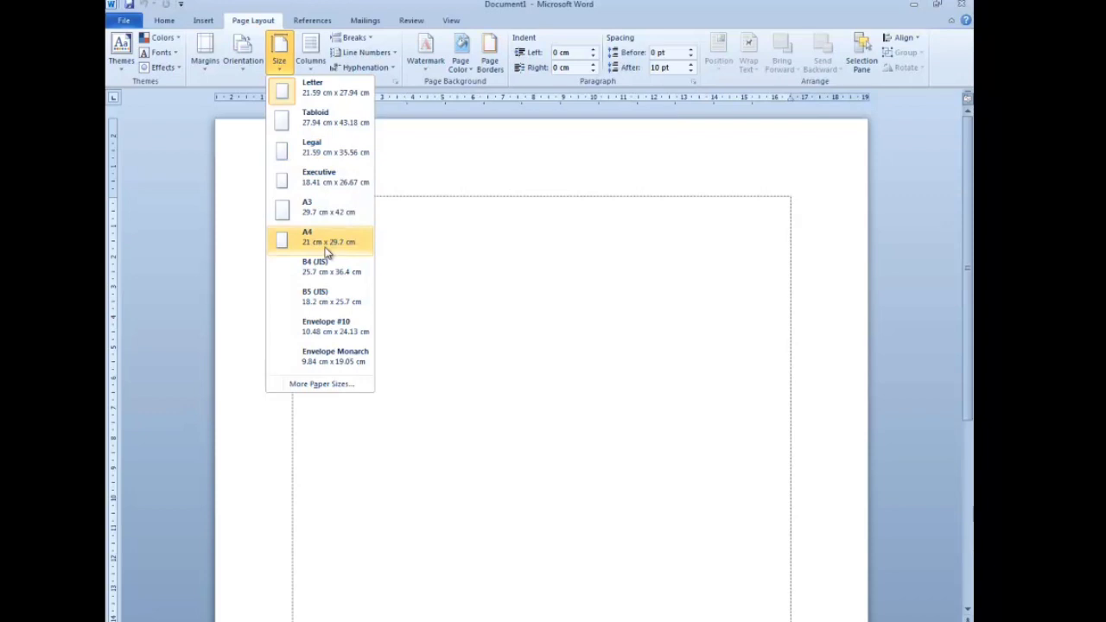
left_click(328, 249)
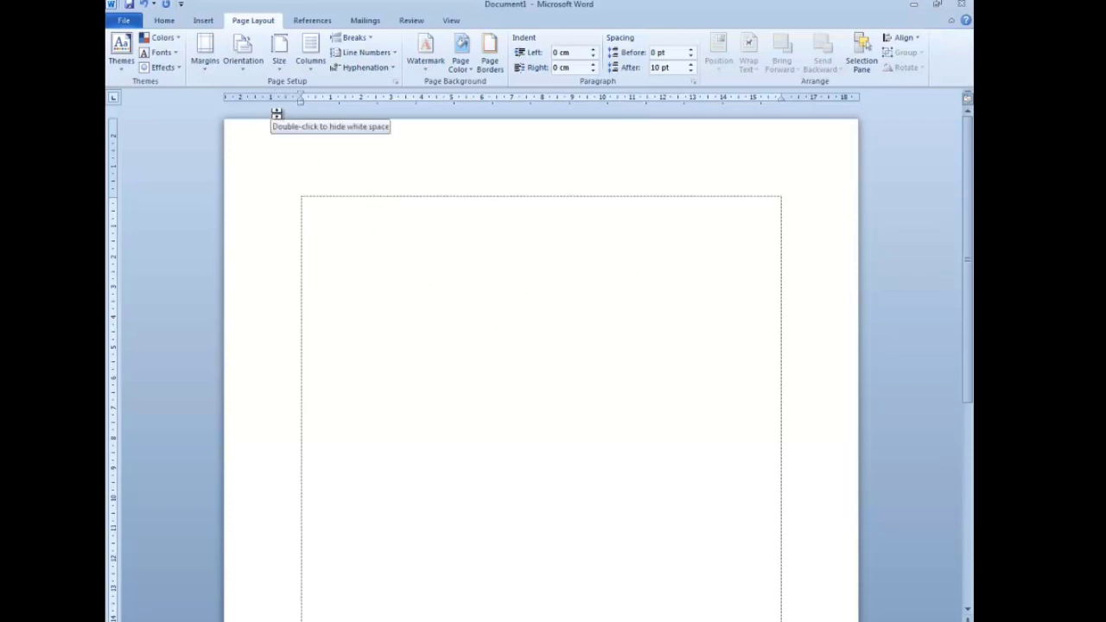
scroll(335, 168, "down", 3, "ctrl")
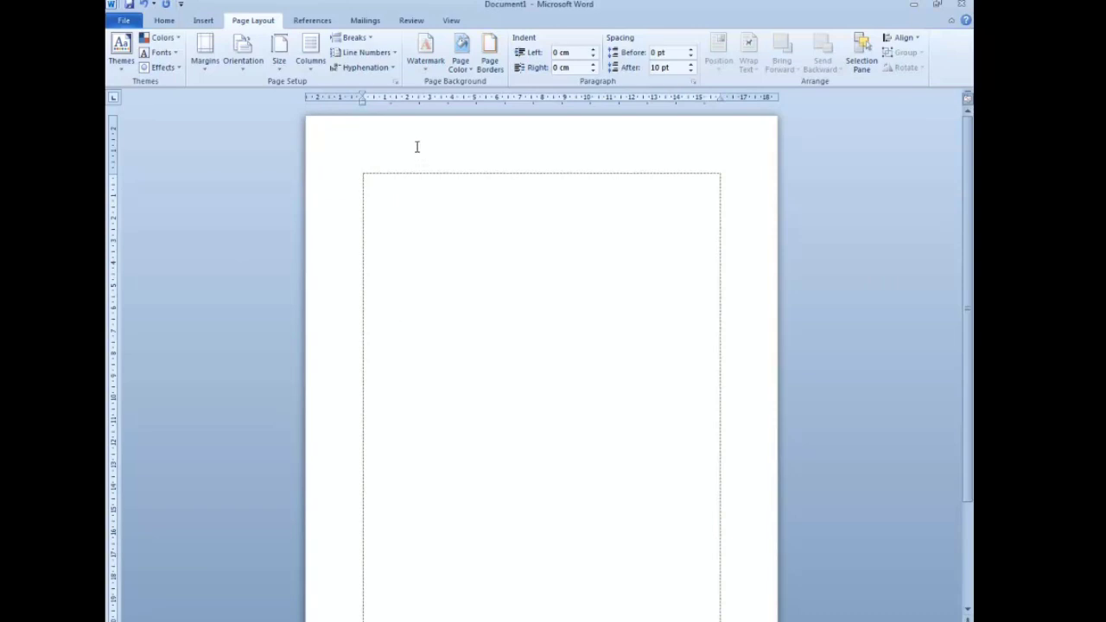
- Switch the page to landscape orientation, leaving the Normal 2.54 cm margins unchanged
left_click(243, 48)
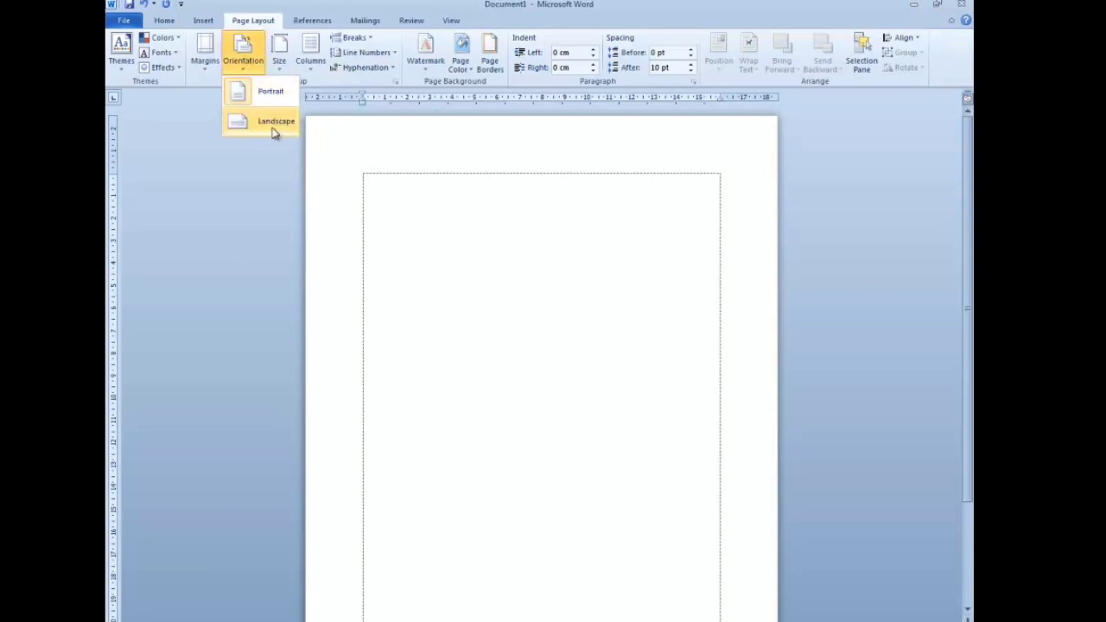
left_click(275, 131)
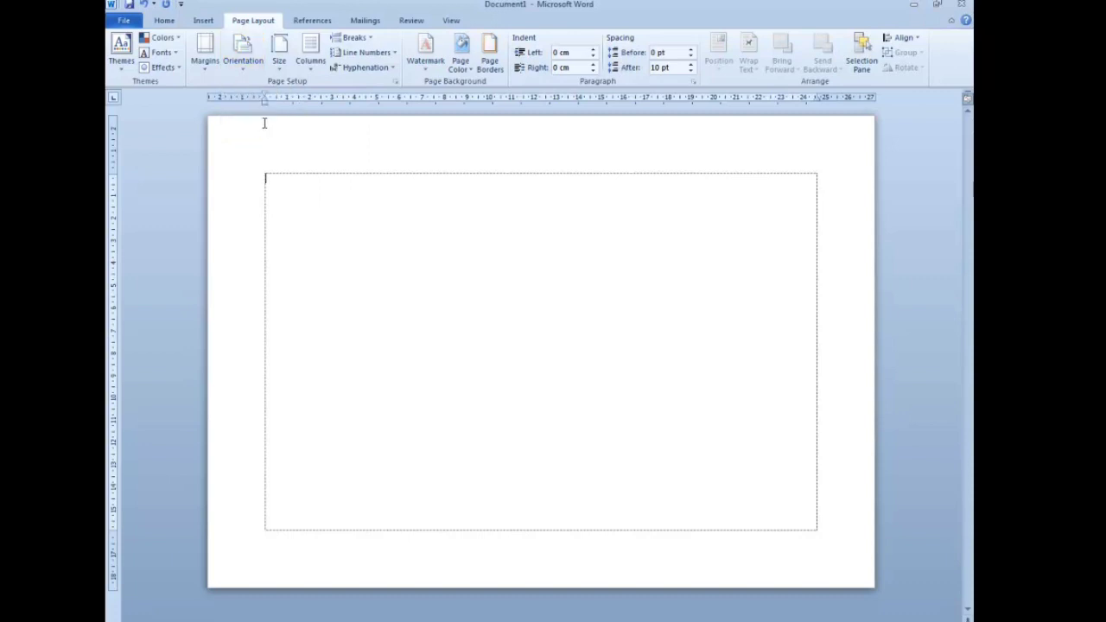
left_click(214, 57)
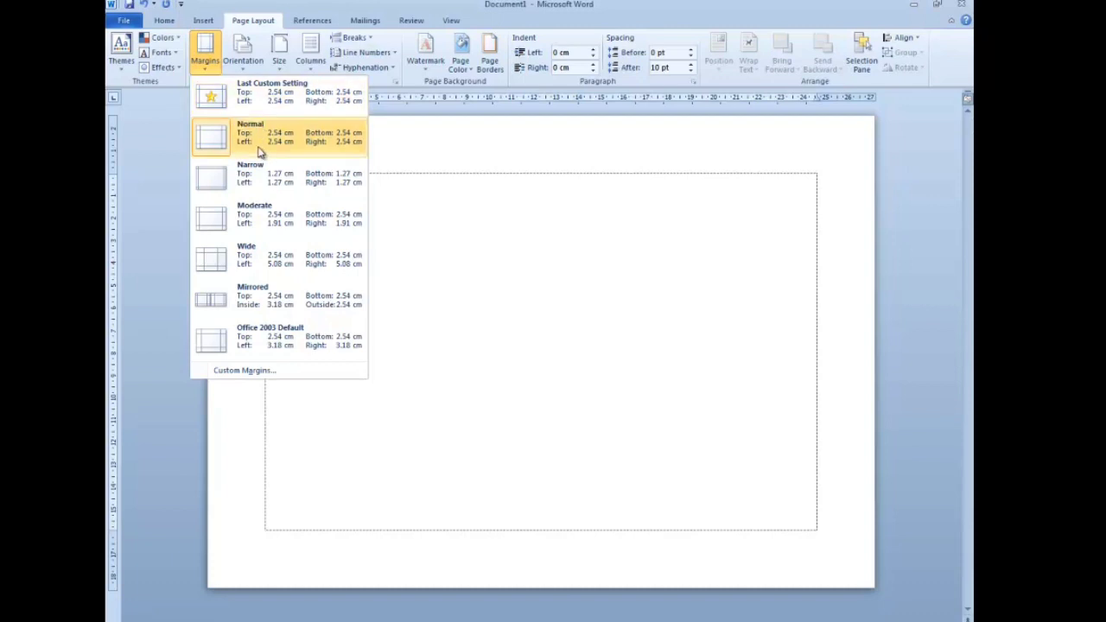
left_click(207, 60)
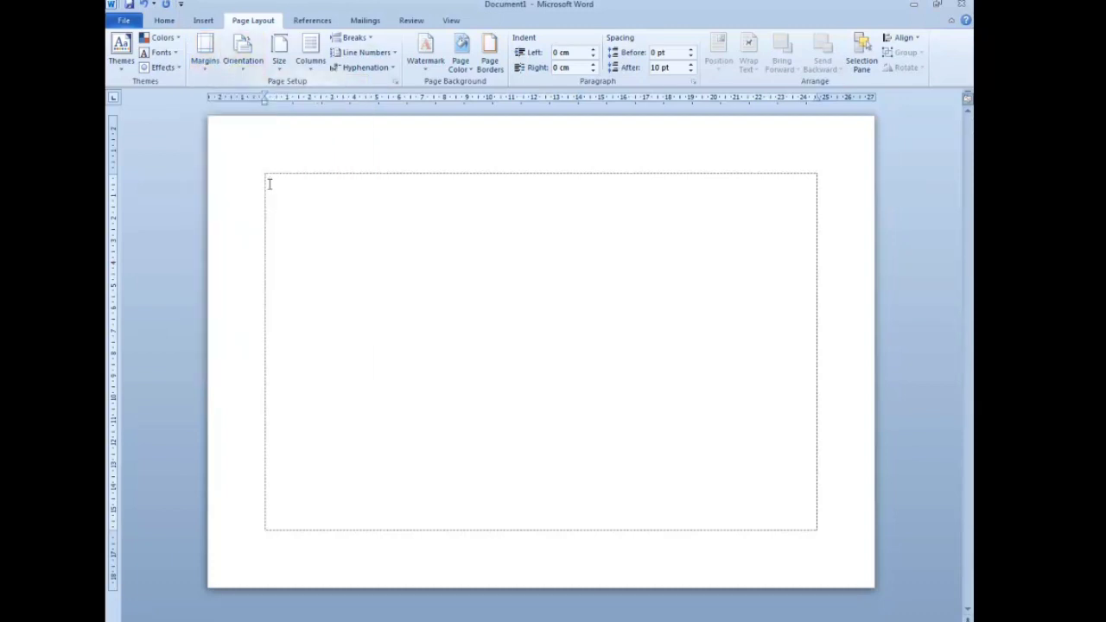
left_click(164, 21)
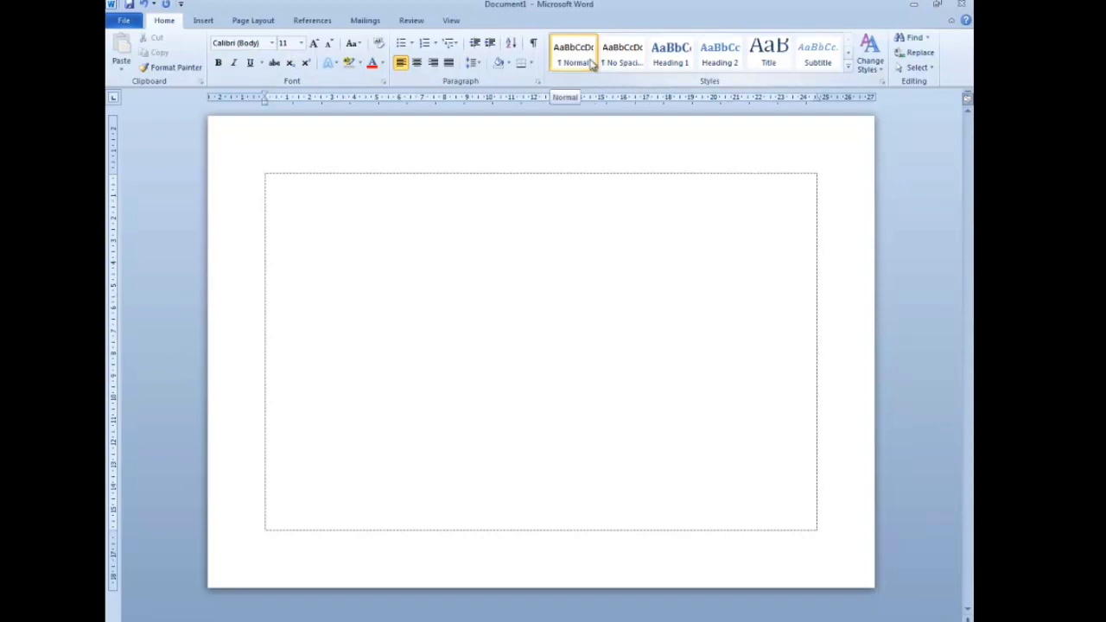
- Erase the test text and apply the No Spacing style to the empty line
scroll(592, 250, "up", 5)
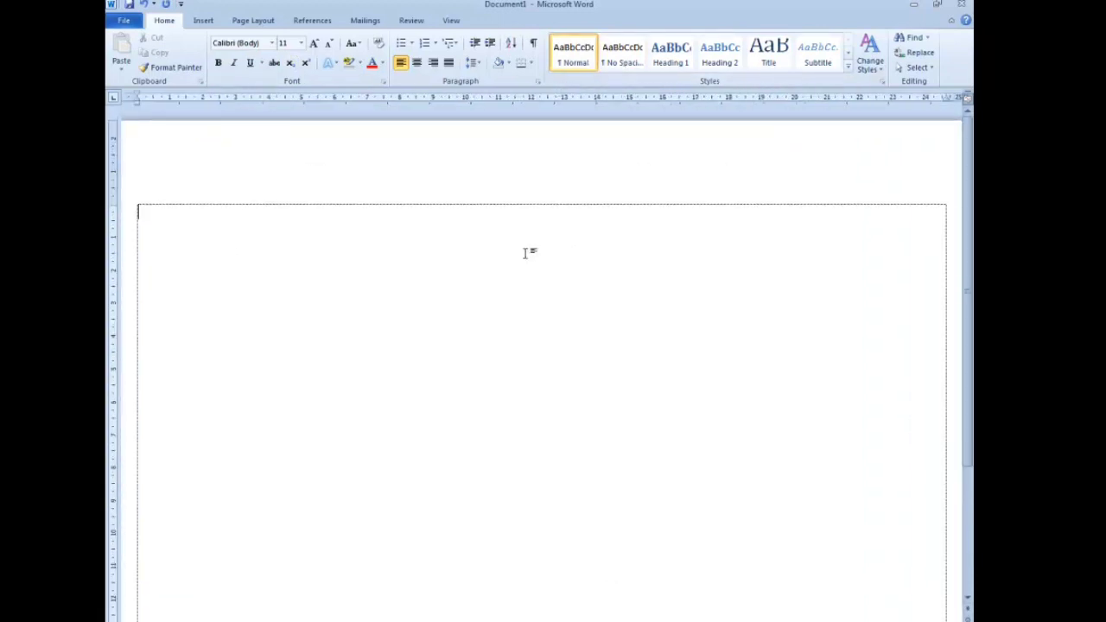
type("ASDASDASDASD")
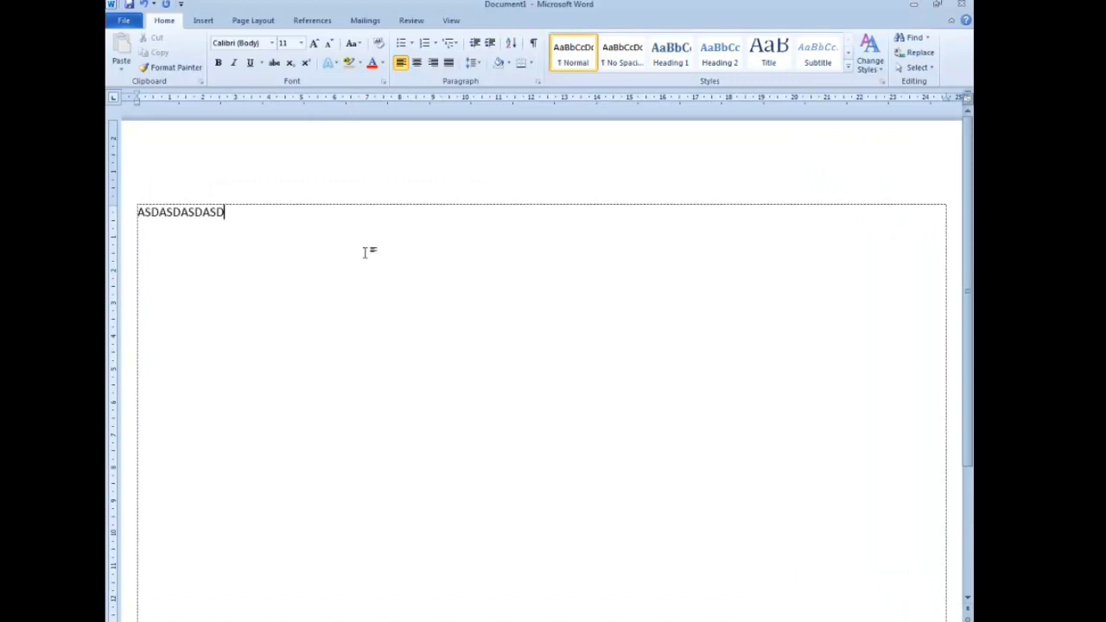
type("ASDASDASD")
key("BackSpace")
key("BackSpace")
key("BackSpace")
key("BackSpace")
key("BackSpace")
key("BackSpace")
key("BackSpace")
key("BackSpace")
key("BackSpace")
key("BackSpace")
key("BackSpace")
key("BackSpace")
key("BackSpace")
key("BackSpace")
key("BackSpace")
key("BackSpace")
key("BackSpace")
key("BackSpace")
key("BackSpace")
key("BackSpace")
key("BackSpace")
key("BackSpace")
left_click(606, 69)
- Format the line as bold, centred Times New Roman at 16 pt
left_click(234, 45)
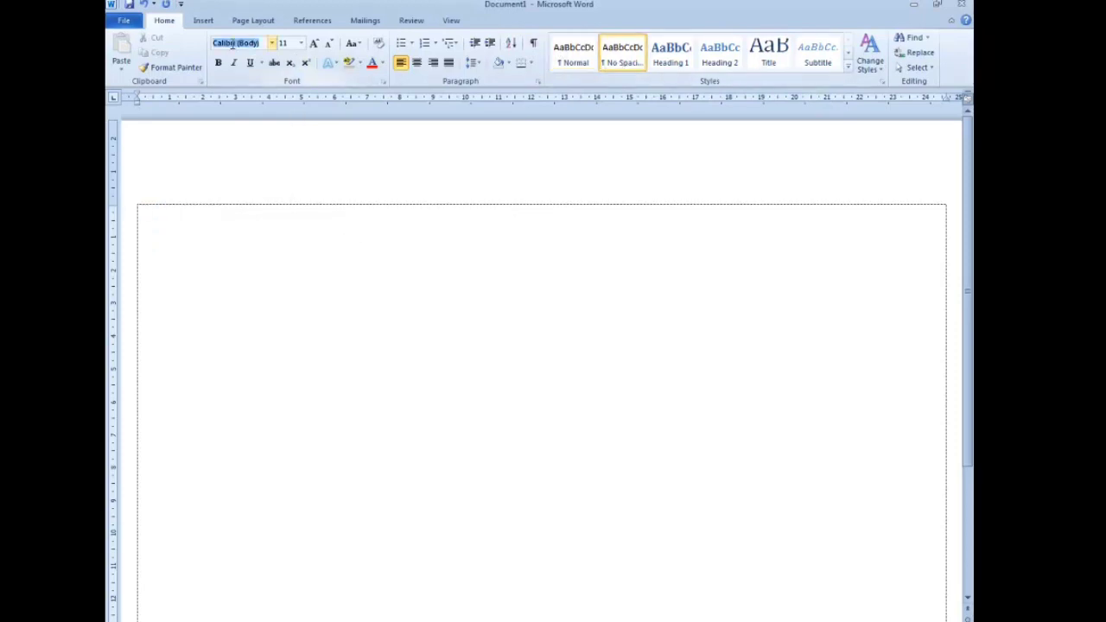
type("Times New Rom")
left_click(232, 43)
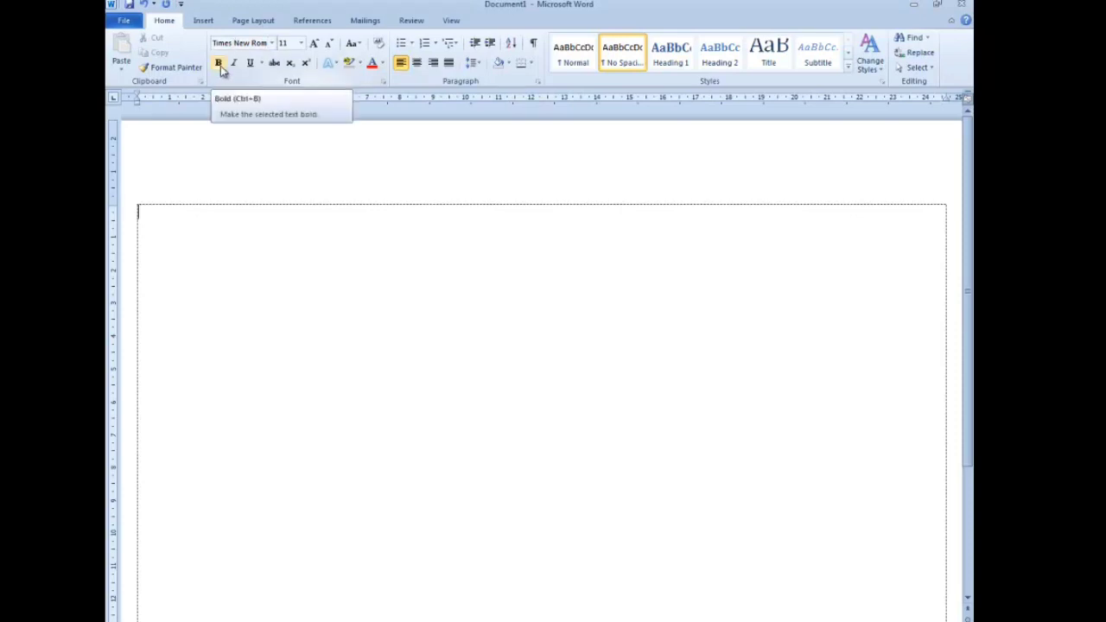
left_click(219, 66)
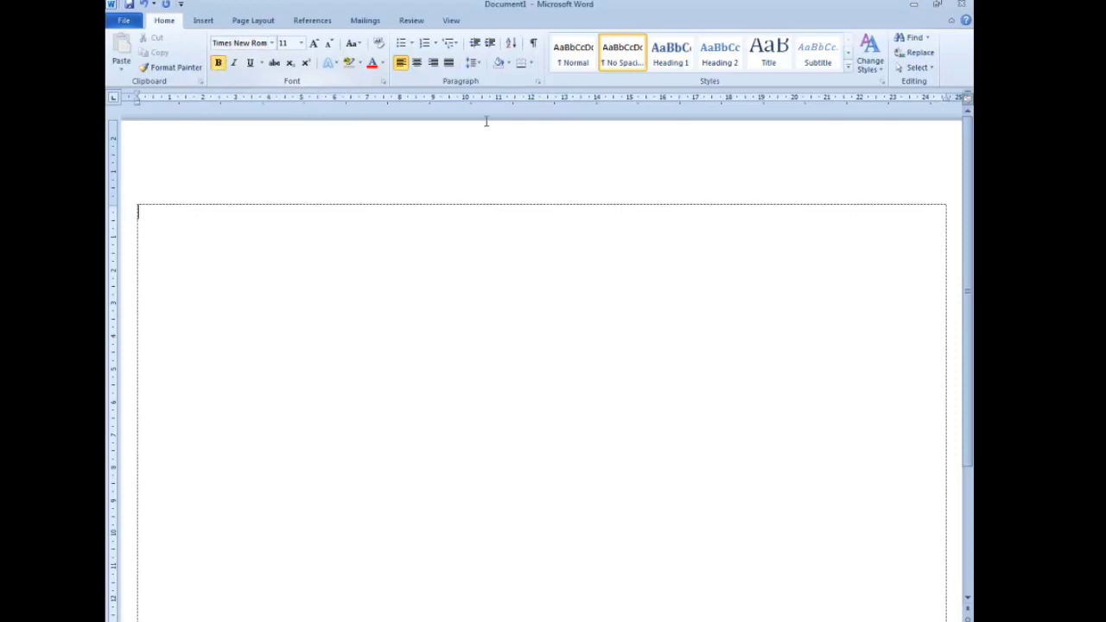
left_click(419, 64)
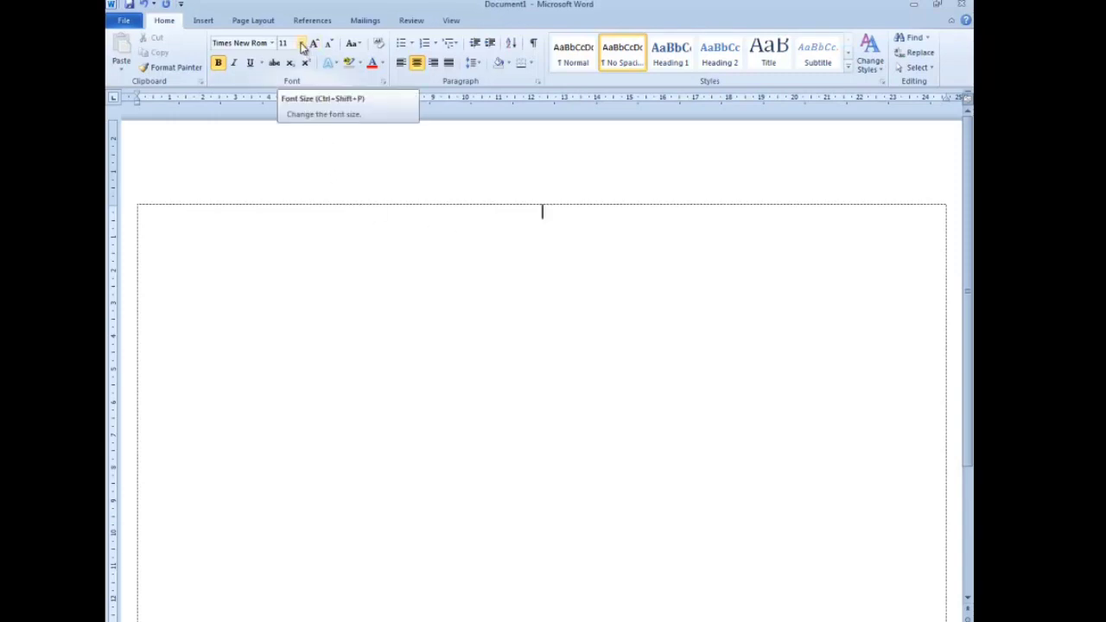
left_click(302, 43)
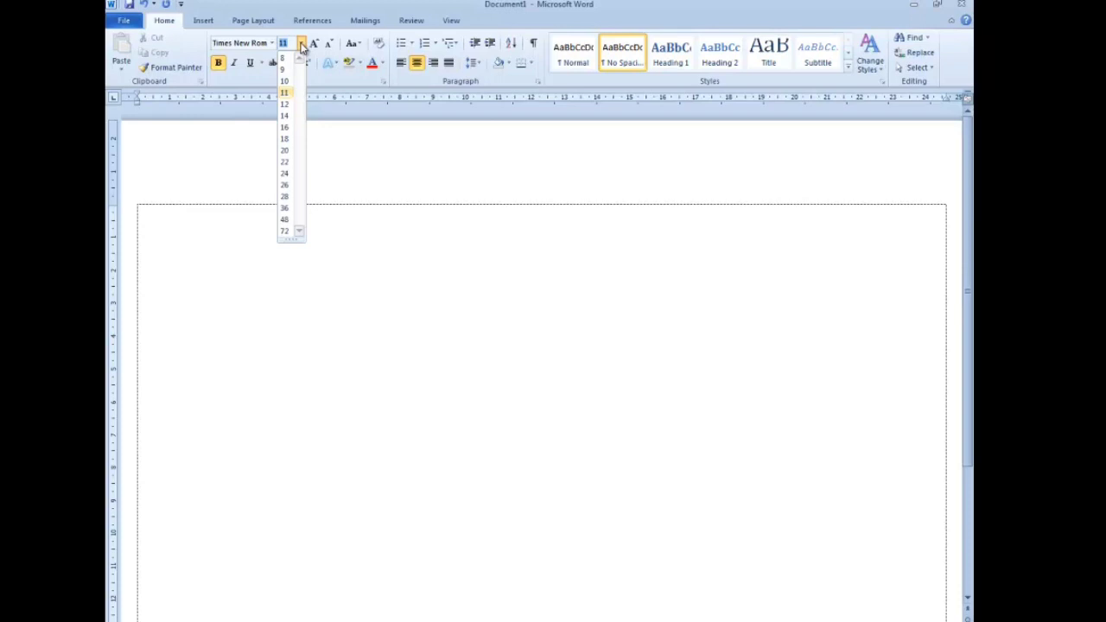
left_click(285, 127)
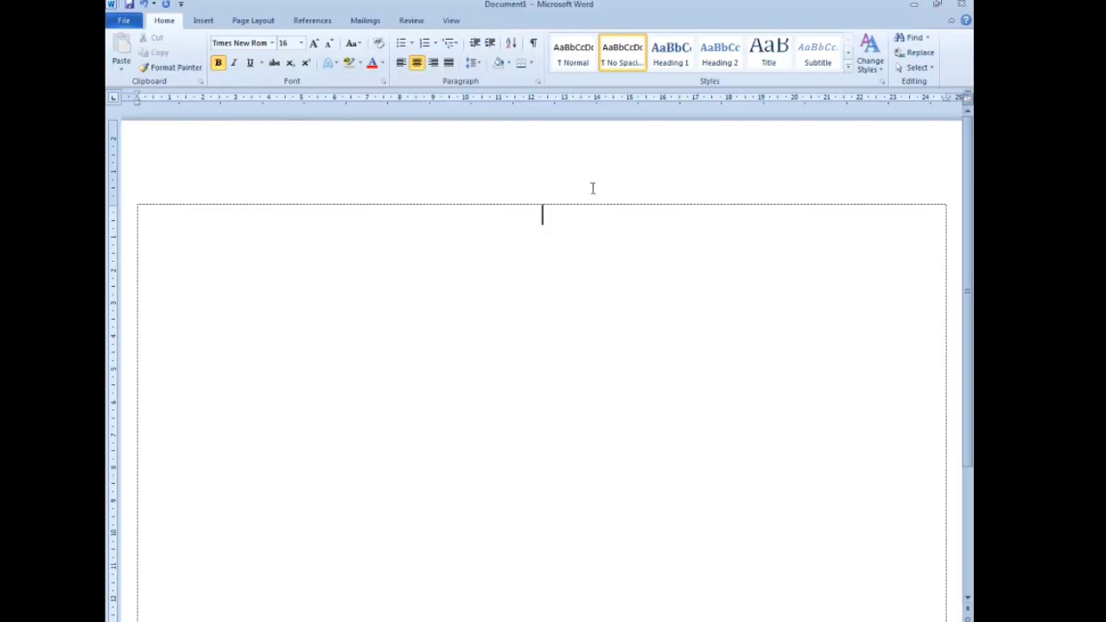
- Type the title 'STRUKTUR ORGANISASI PERPUSTAKAAN' with 'SMK BRIGJEND KATAMSO' on the second line
type("STRUKTUR O")
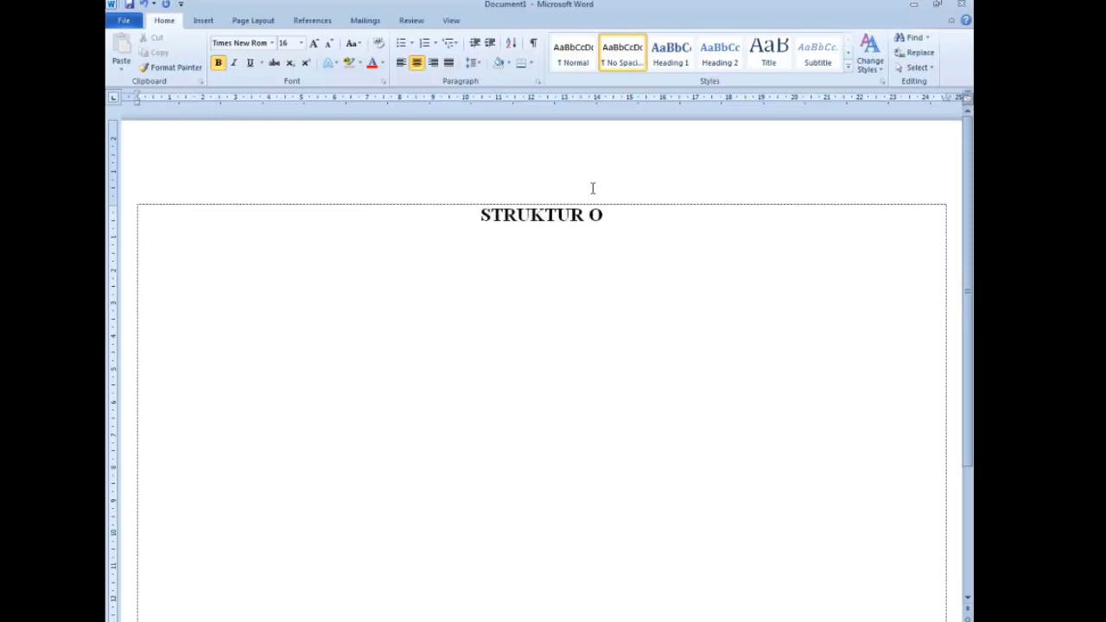
type("RGANISASI")
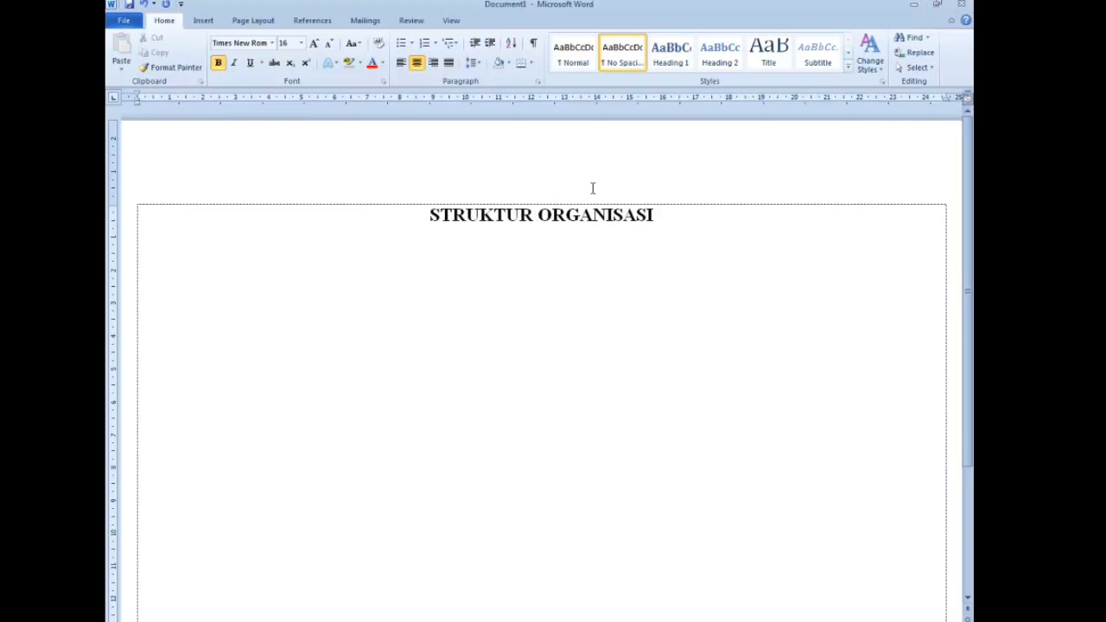
type(" PERPUSTAKAAN")
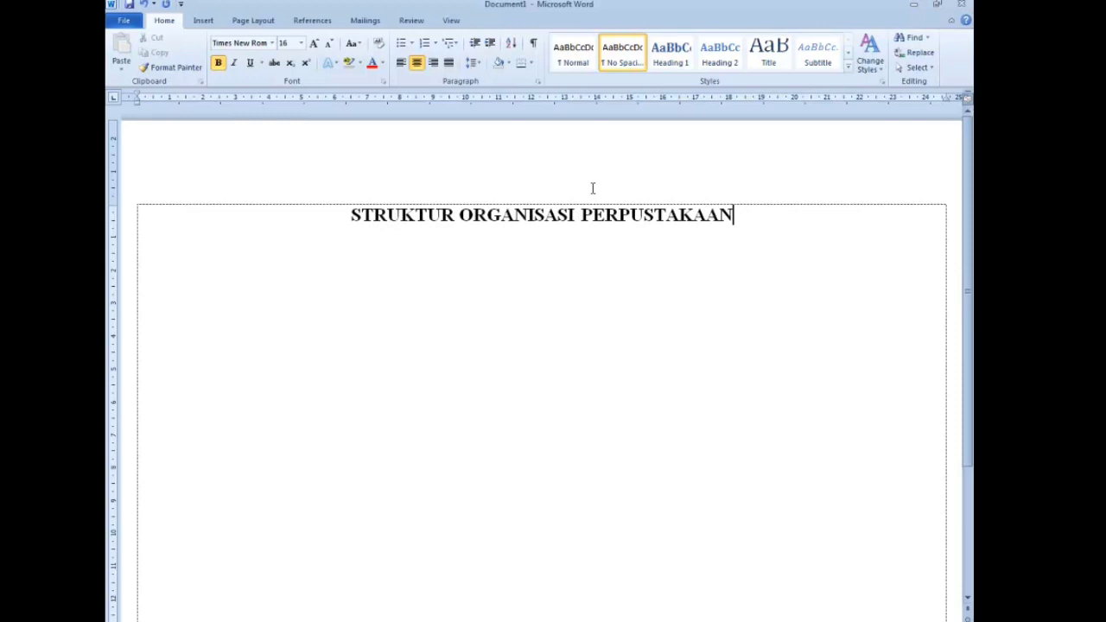
key("Return")
type("SMK BRIGJEN")
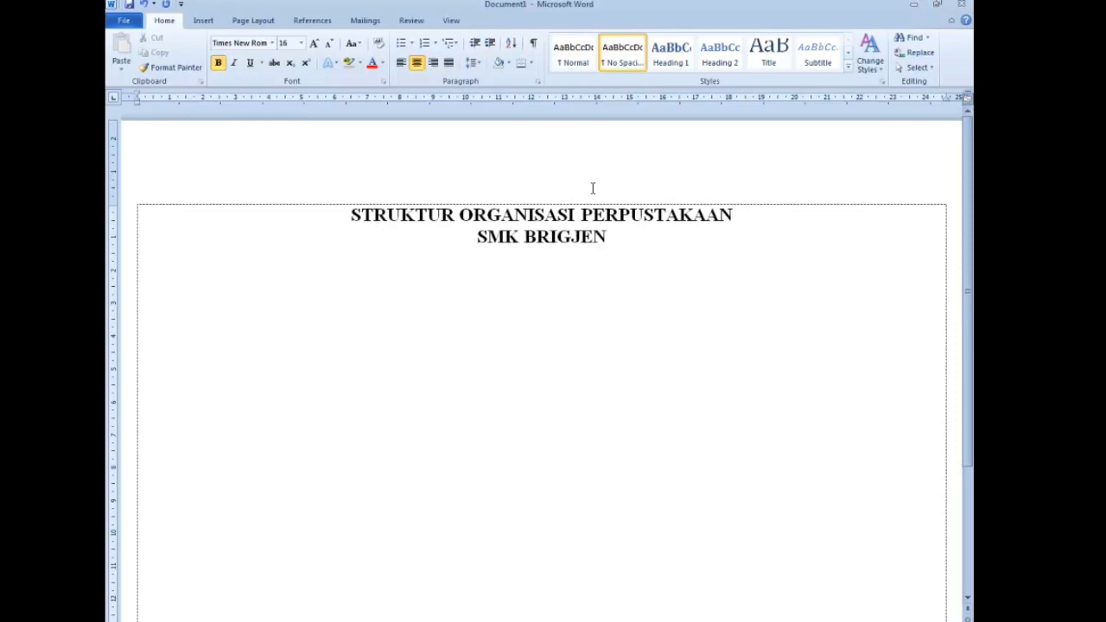
type("D KATAMSO")
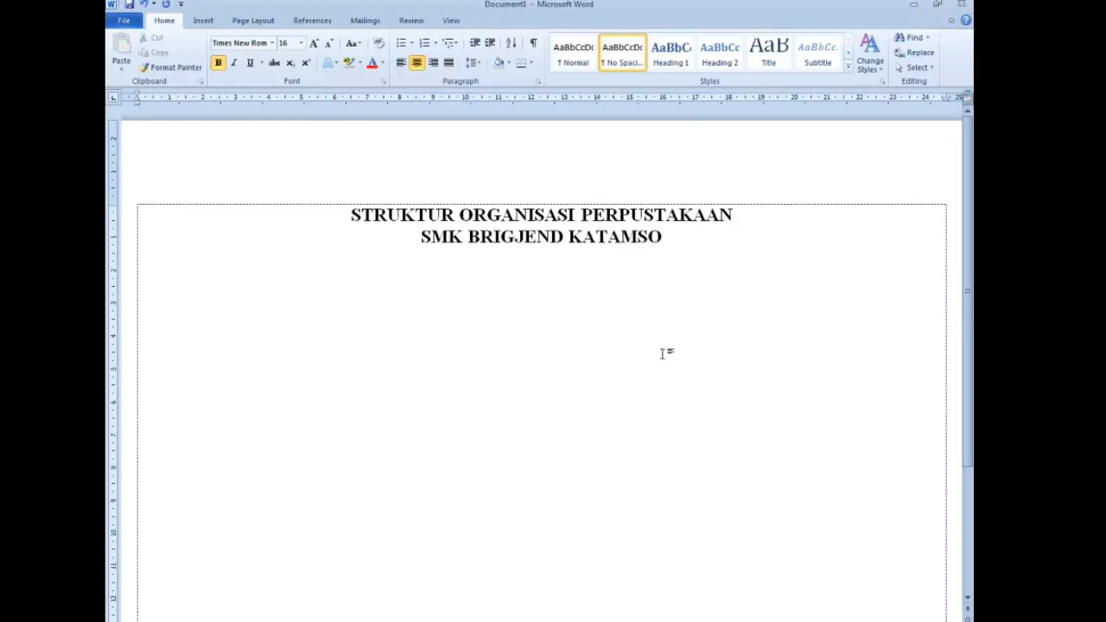
scroll(627, 378, "down", 1)
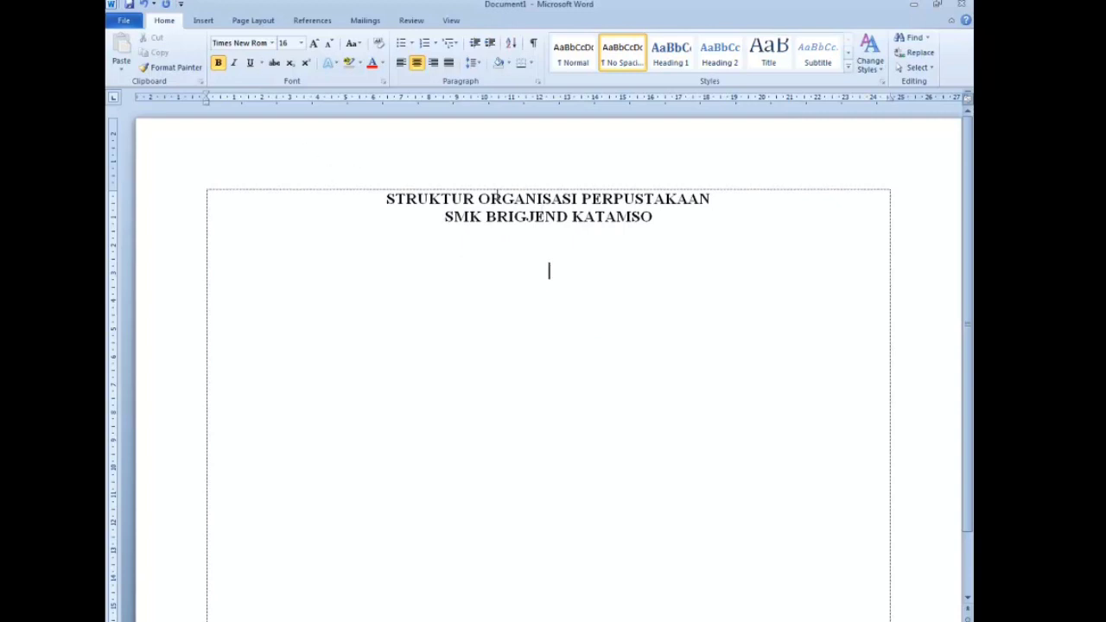
- Preview the SmartArt Hierarchy Organization Chart layout, then cancel without inserting it
left_click(198, 21)
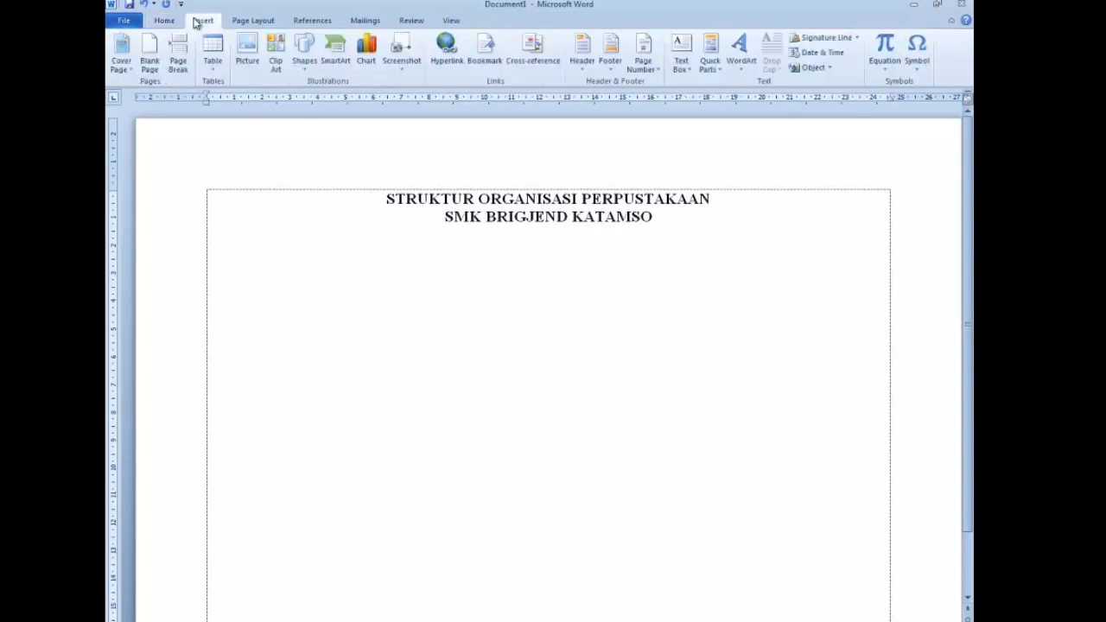
left_click(337, 57)
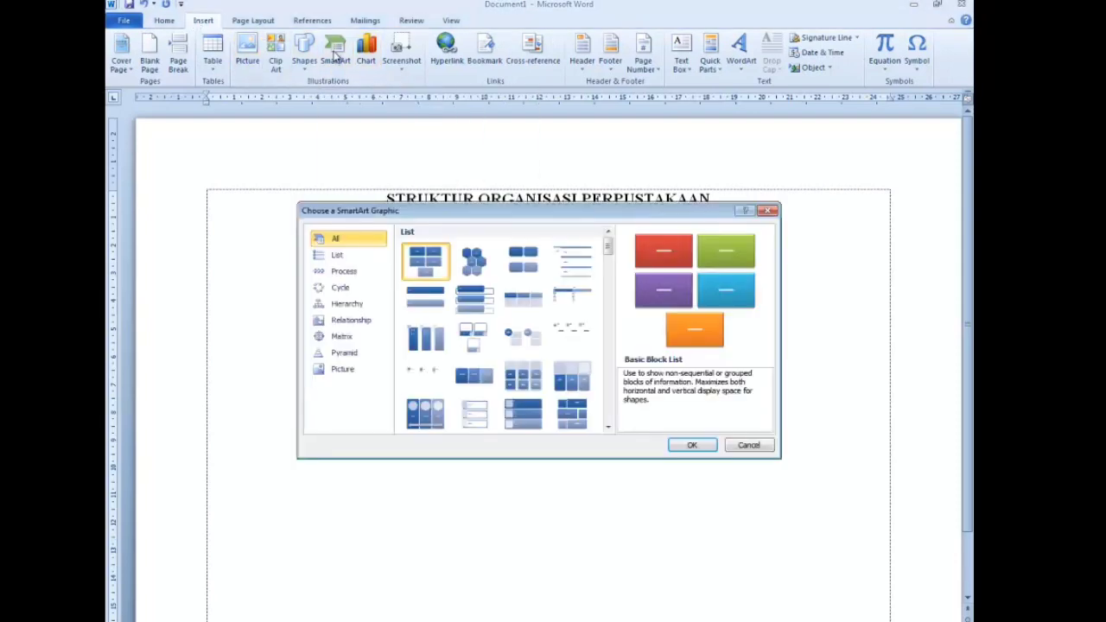
left_click(368, 306)
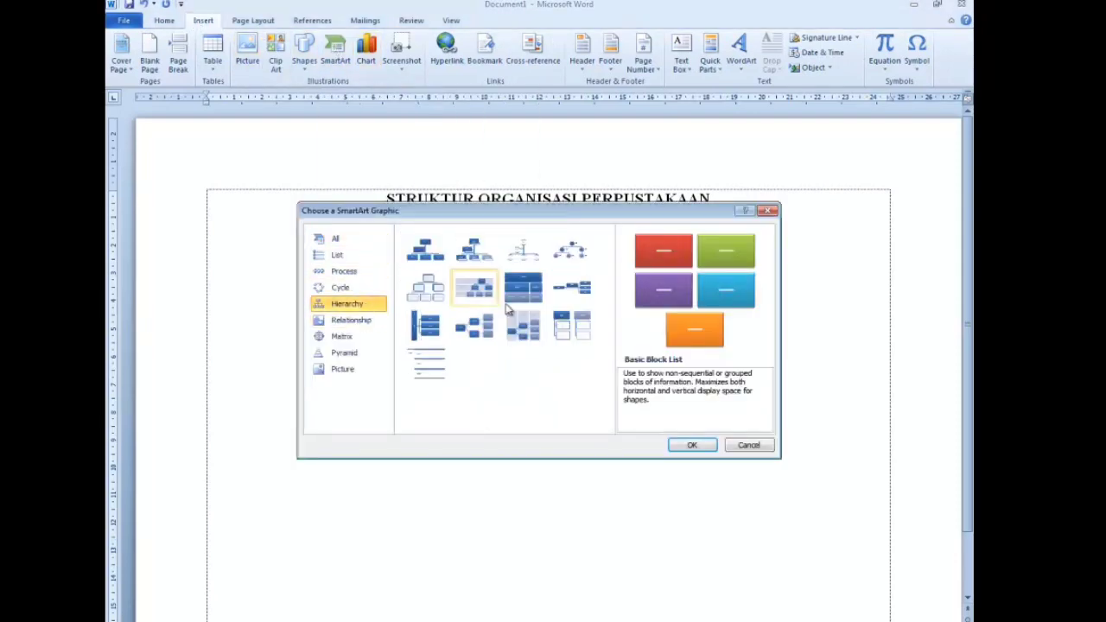
left_click(418, 257)
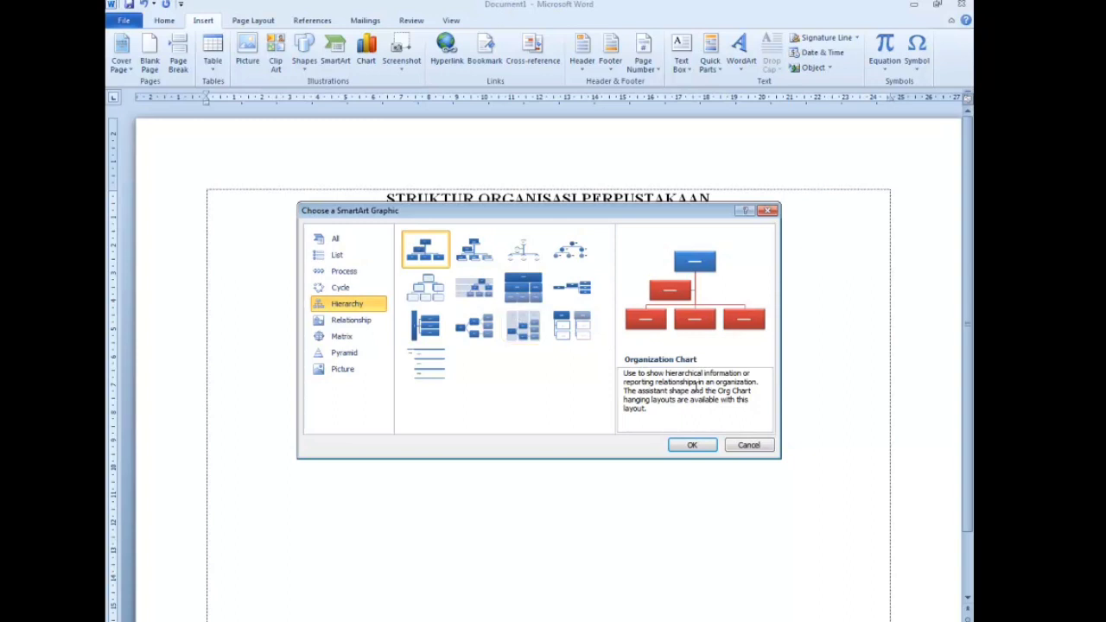
left_click(745, 444)
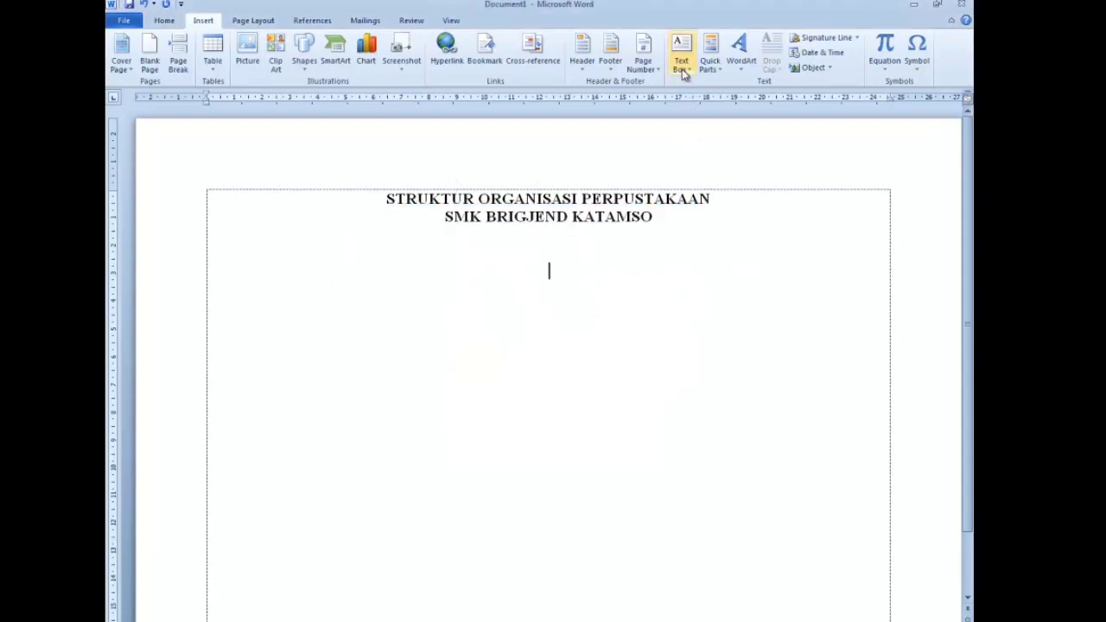
- Insert a Simple Text Box beneath the two-line title
left_click(681, 64)
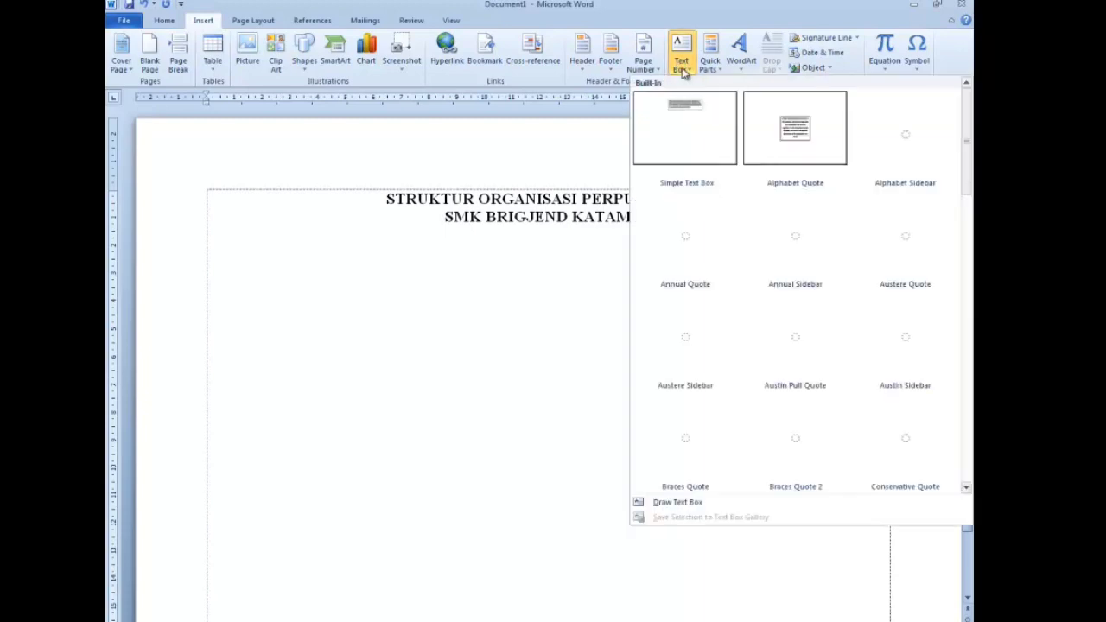
left_click(691, 133)
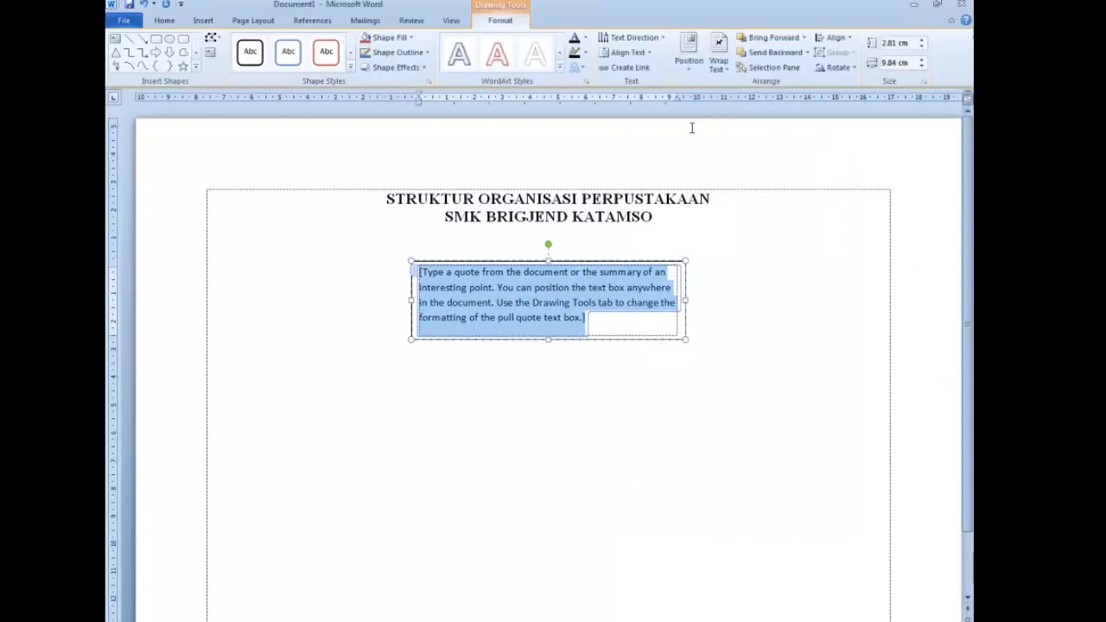
- Clear the text box's placeholder text and narrow the box to 8.42 cm wide
key("Delete")
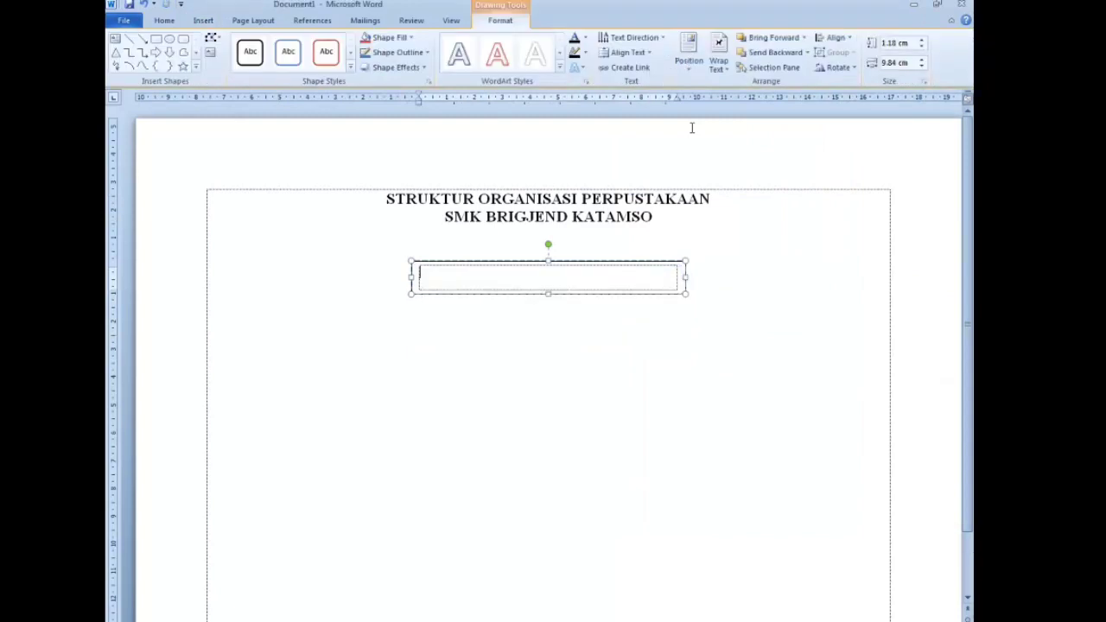
left_click_drag(685, 277, 650, 278)
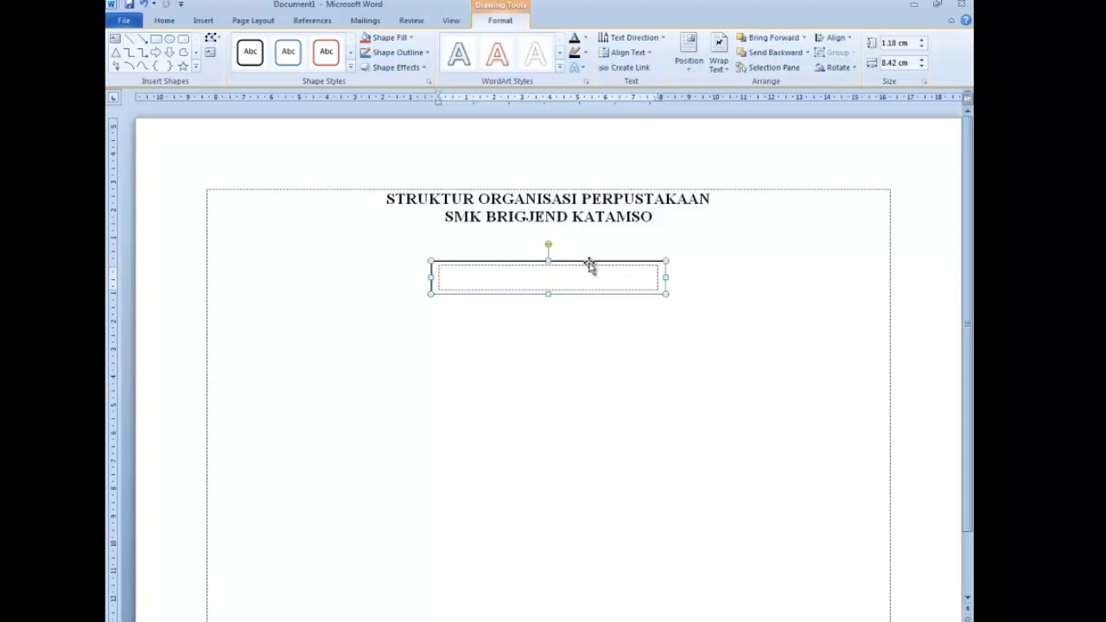
left_click(350, 67)
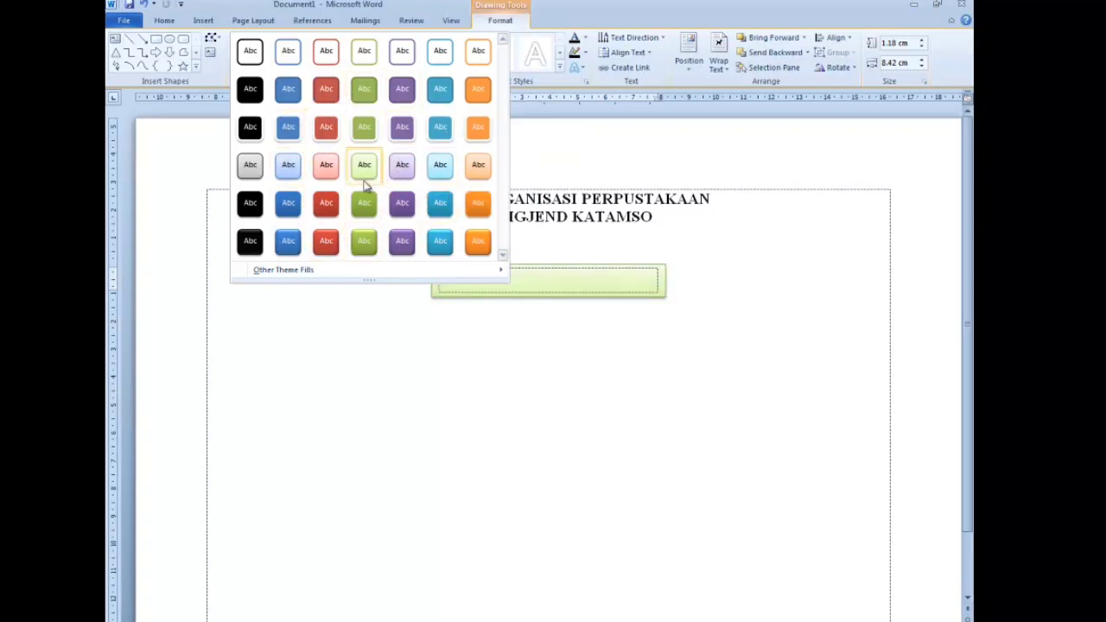
- Give the empty text box a 1½ pt outline weight
left_click(611, 281)
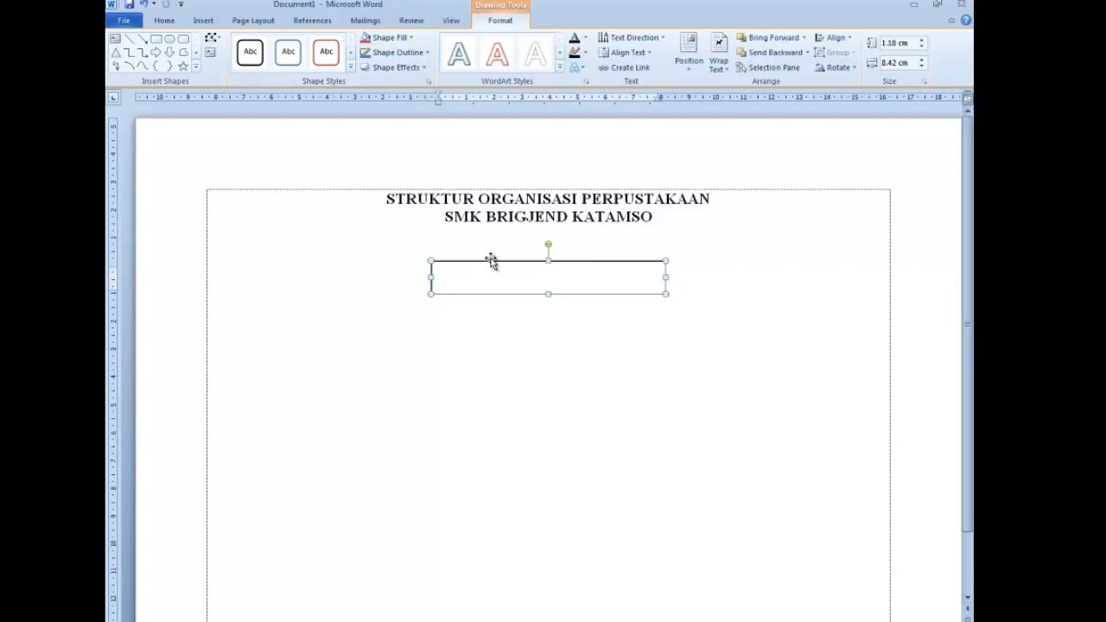
left_click(399, 54)
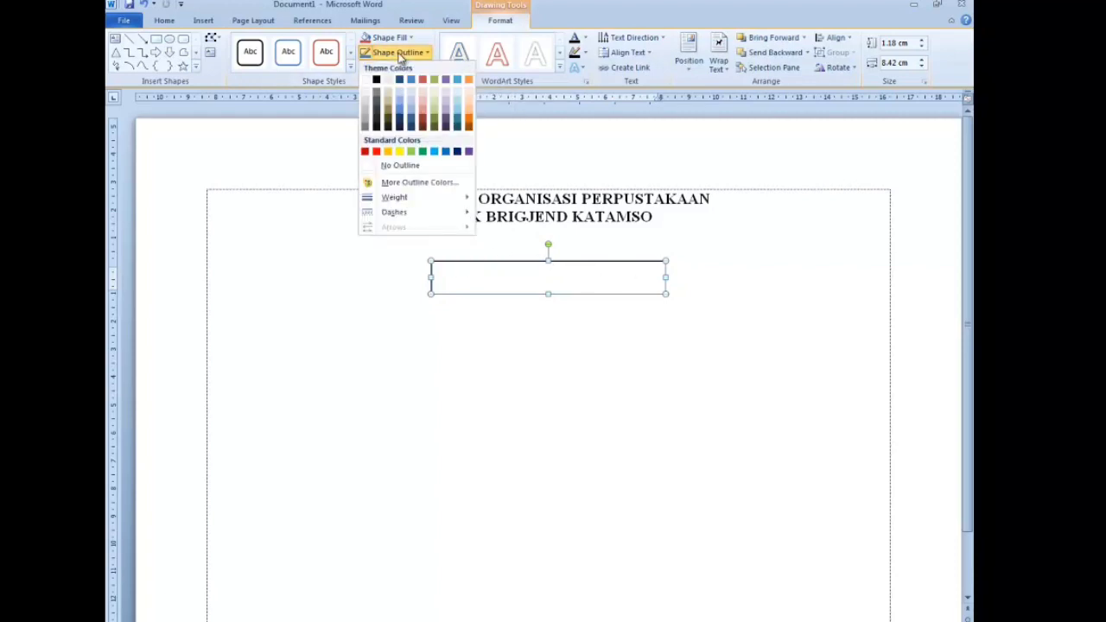
mouse_move(416, 200)
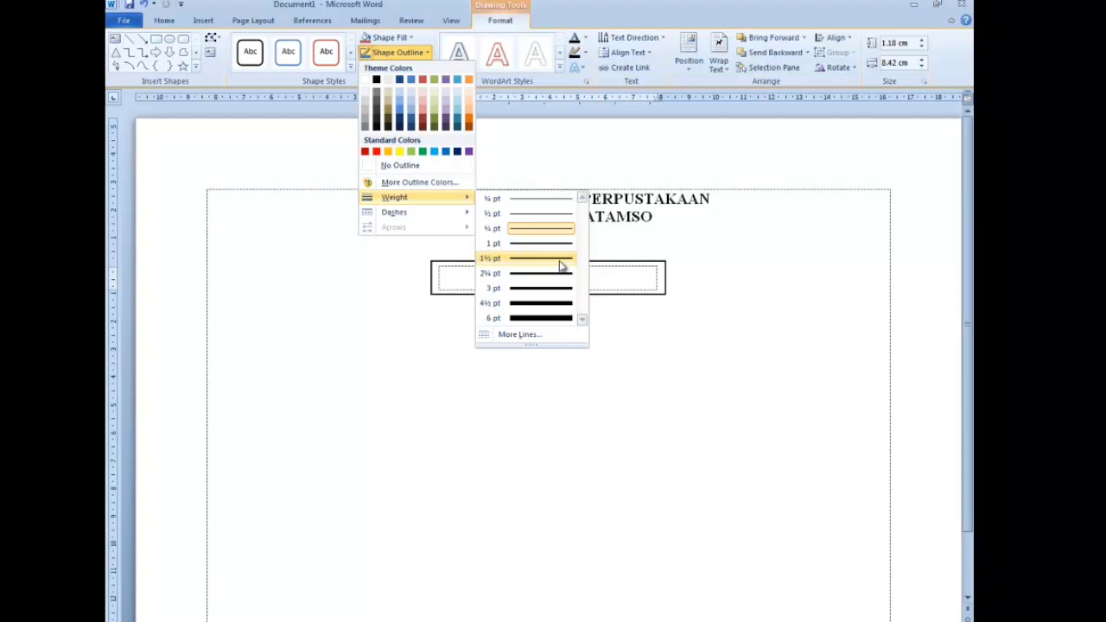
left_click(561, 272)
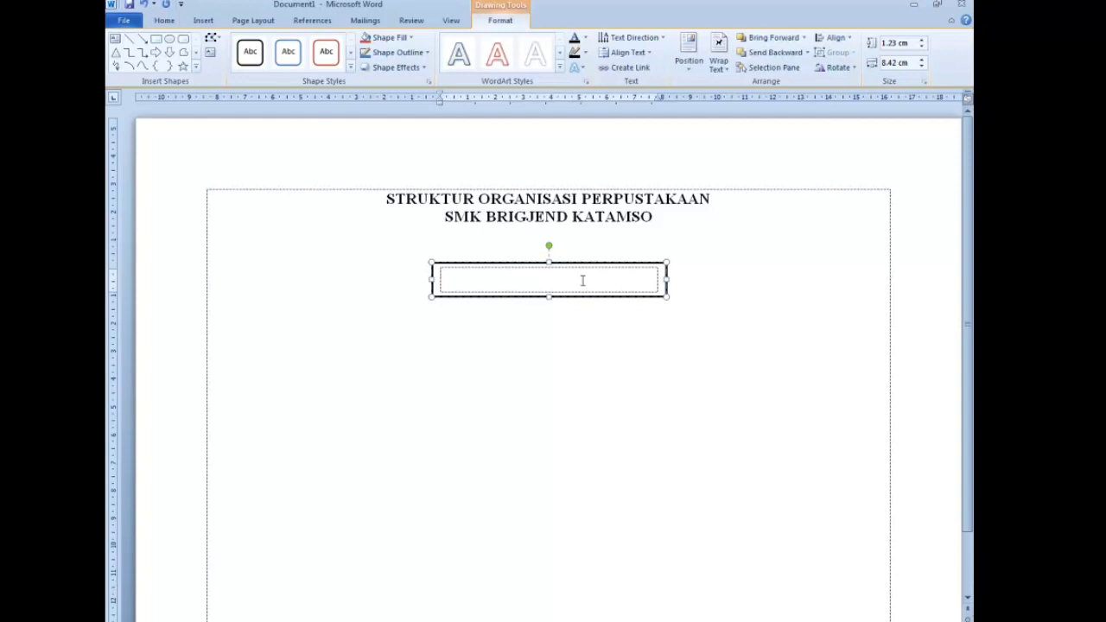
- Type 'Penanggung Jawab' in the text box and set it in Times New Roman
type("Penanggung Jawab")
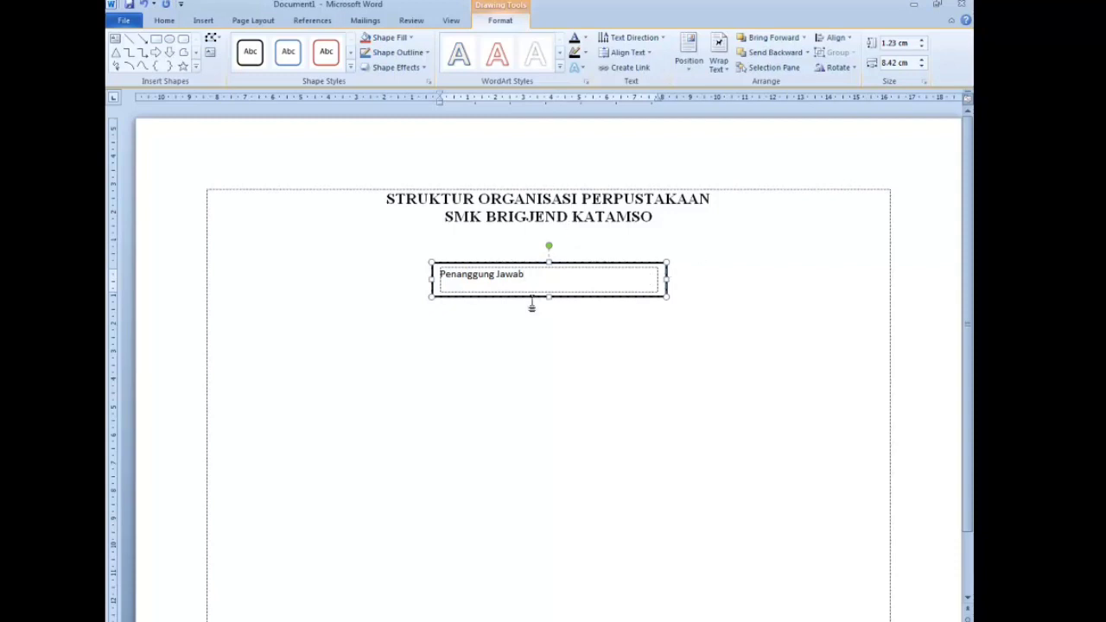
left_click_drag(535, 274, 366, 273)
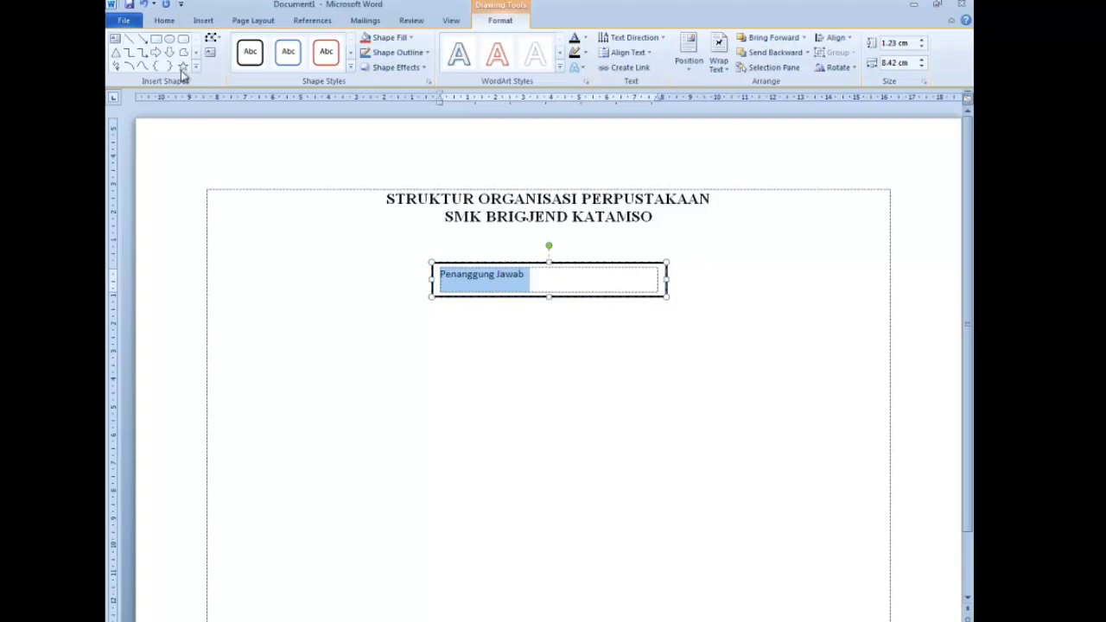
left_click(163, 21)
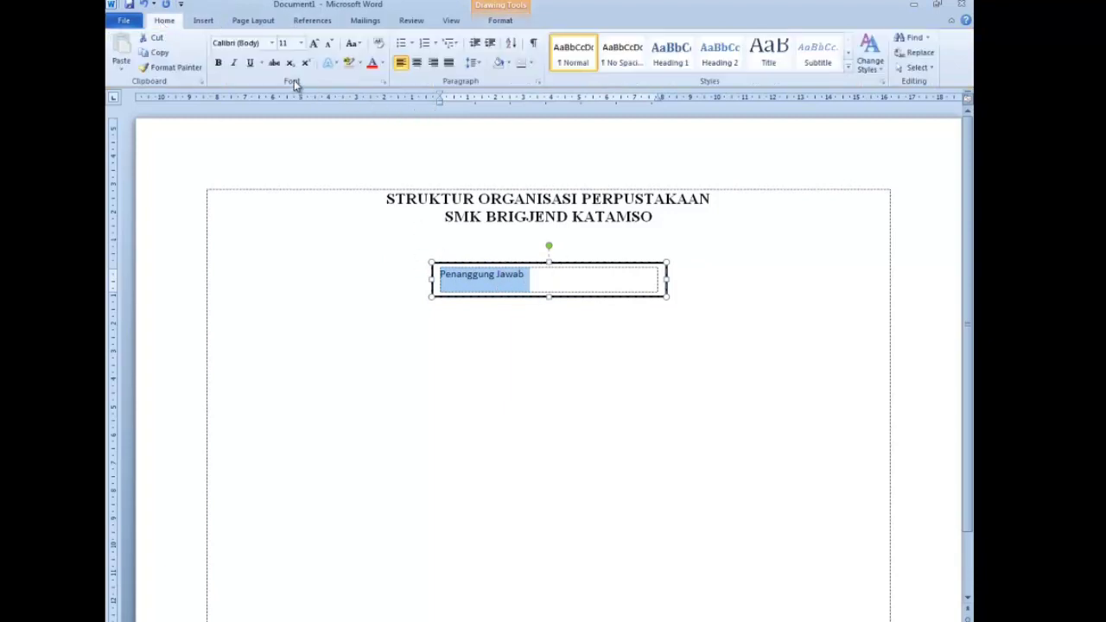
left_click(251, 41)
type("Times New Roman")
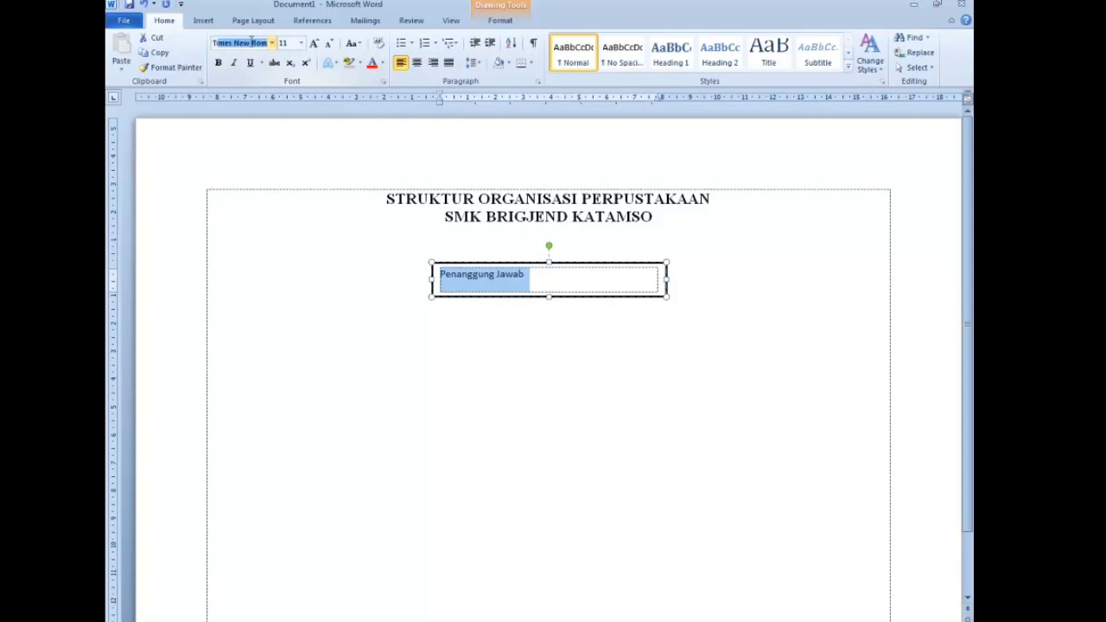
key("Return")
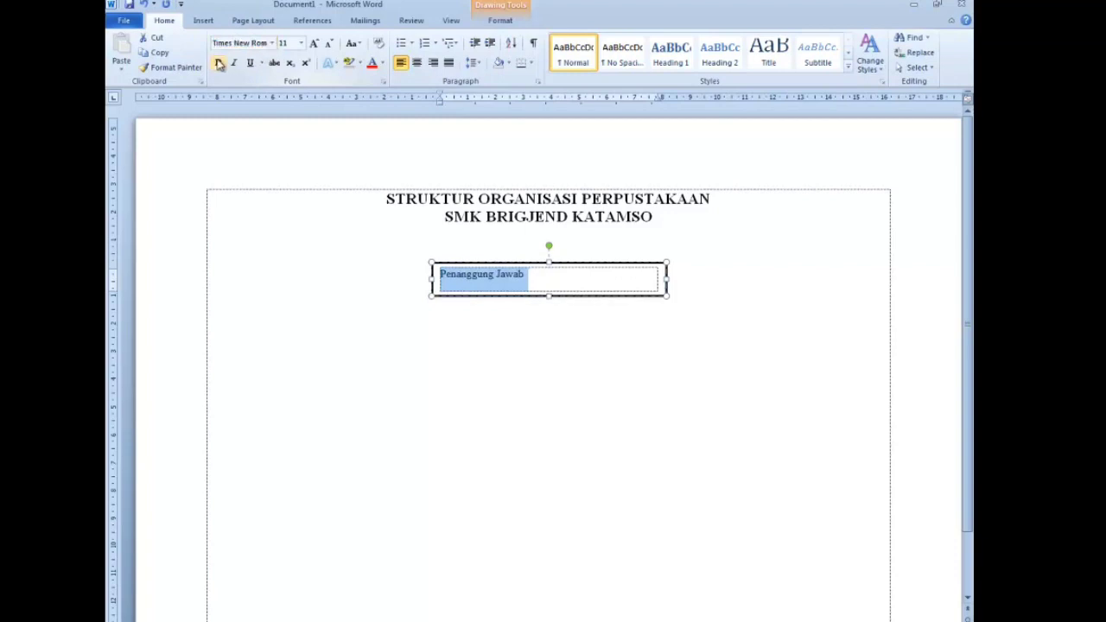
- Make 'Penanggung Jawab' bold and centred inside the box
left_click(218, 62)
left_click(418, 65)
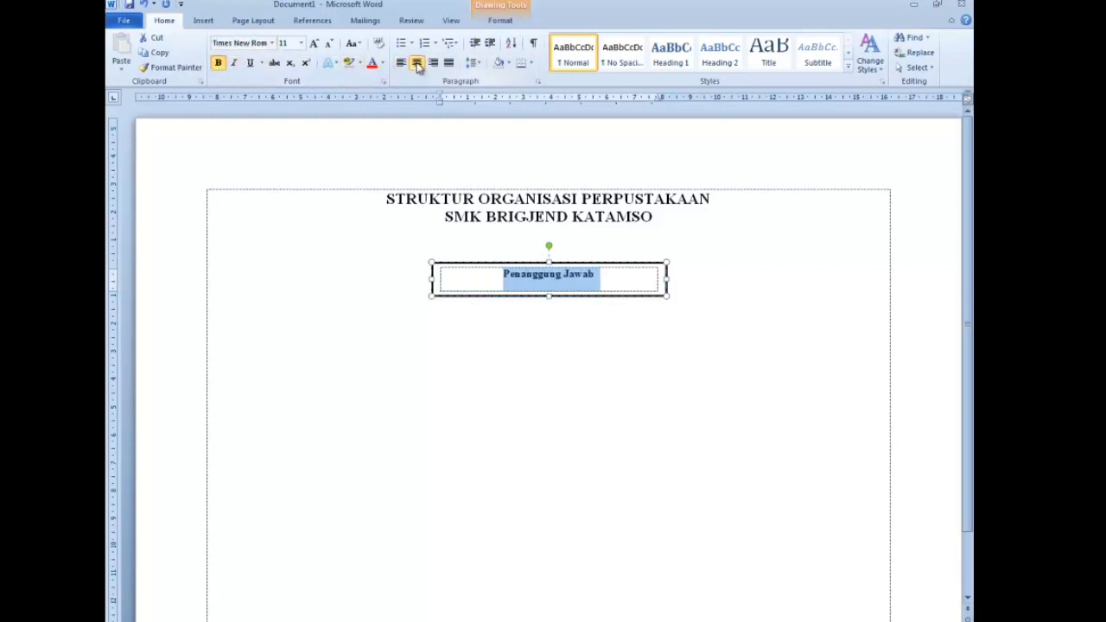
left_click(607, 275)
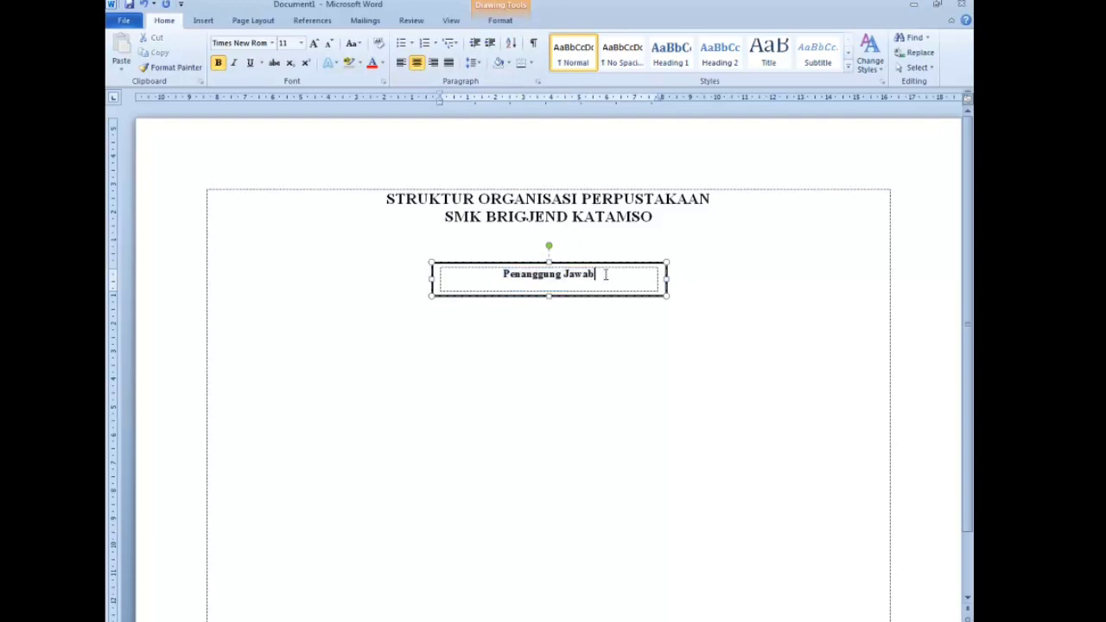
left_click_drag(598, 279, 482, 261)
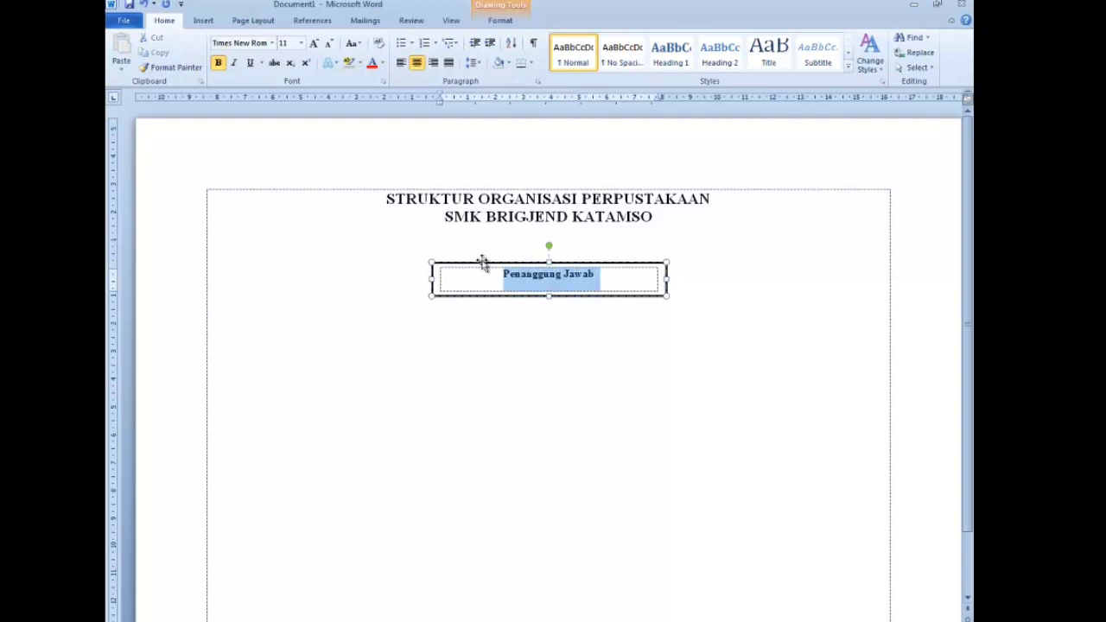
left_click(614, 283)
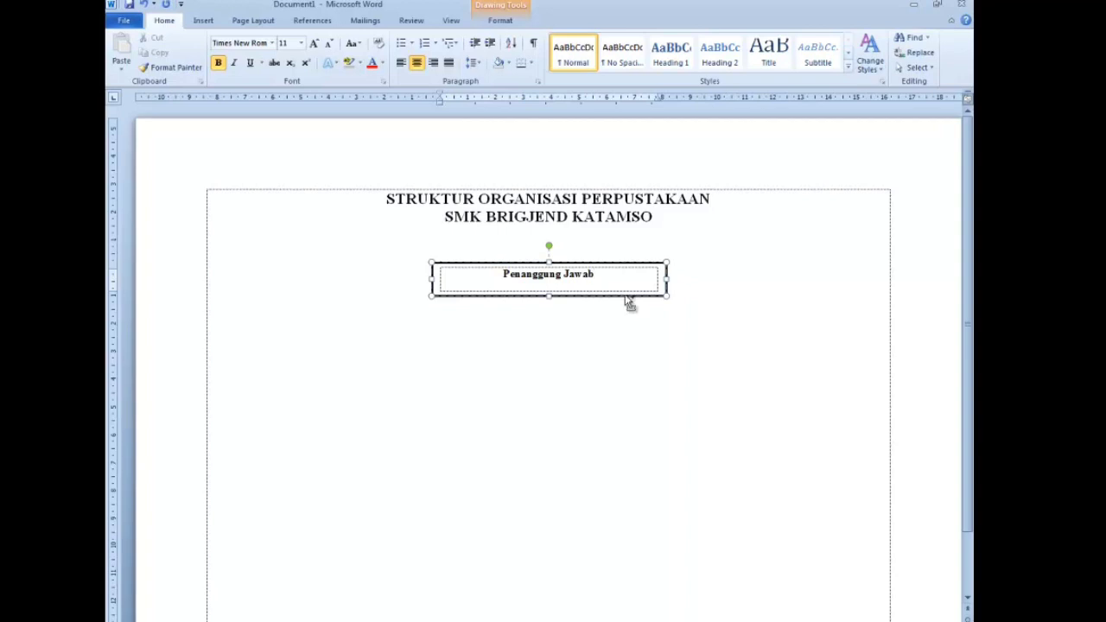
- Duplicate the Penanggung Jawab box into a second box just below the original
left_click(630, 301)
left_click_drag(620, 331, 622, 339)
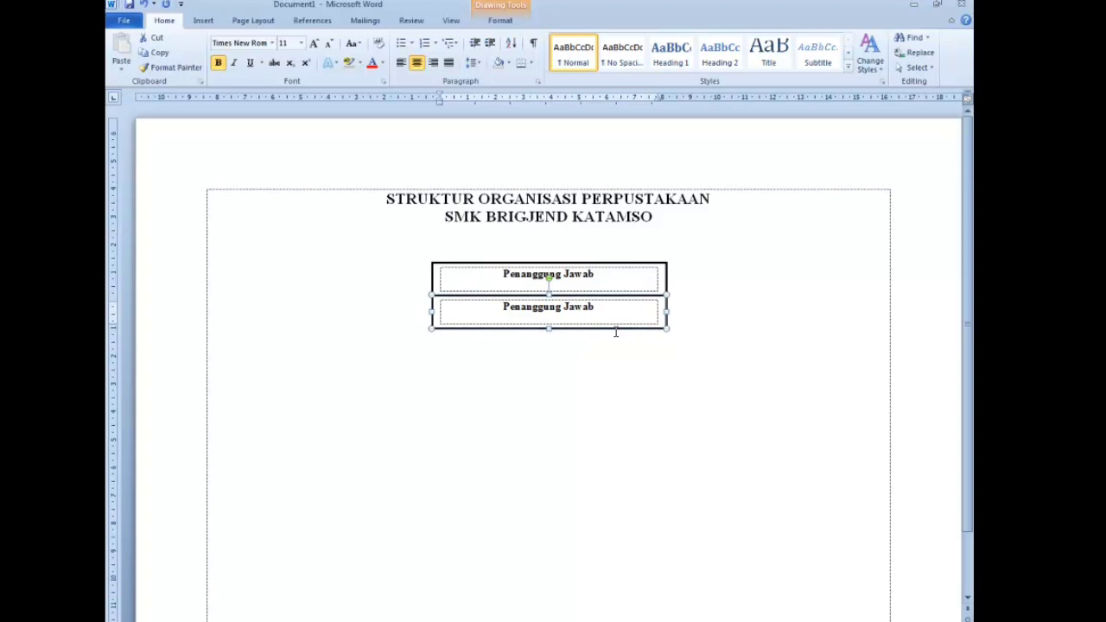
left_click(622, 310)
left_click(622, 280)
left_click(746, 389)
scroll(745, 389, "up", 2)
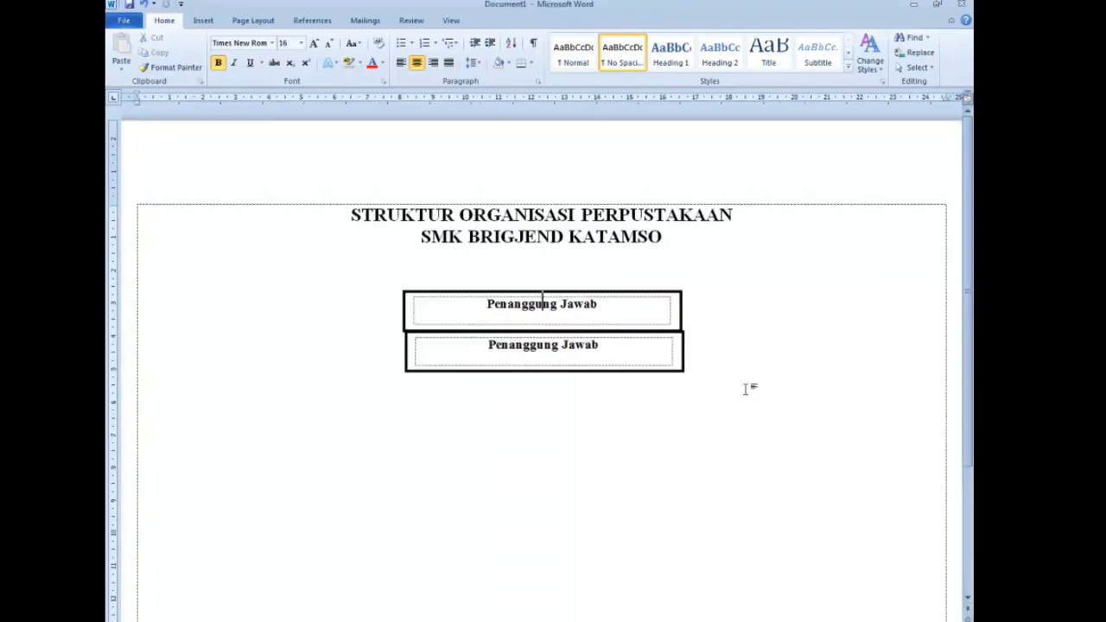
- Nudge the lower box left so its edges line up with the upper box
left_click(683, 344)
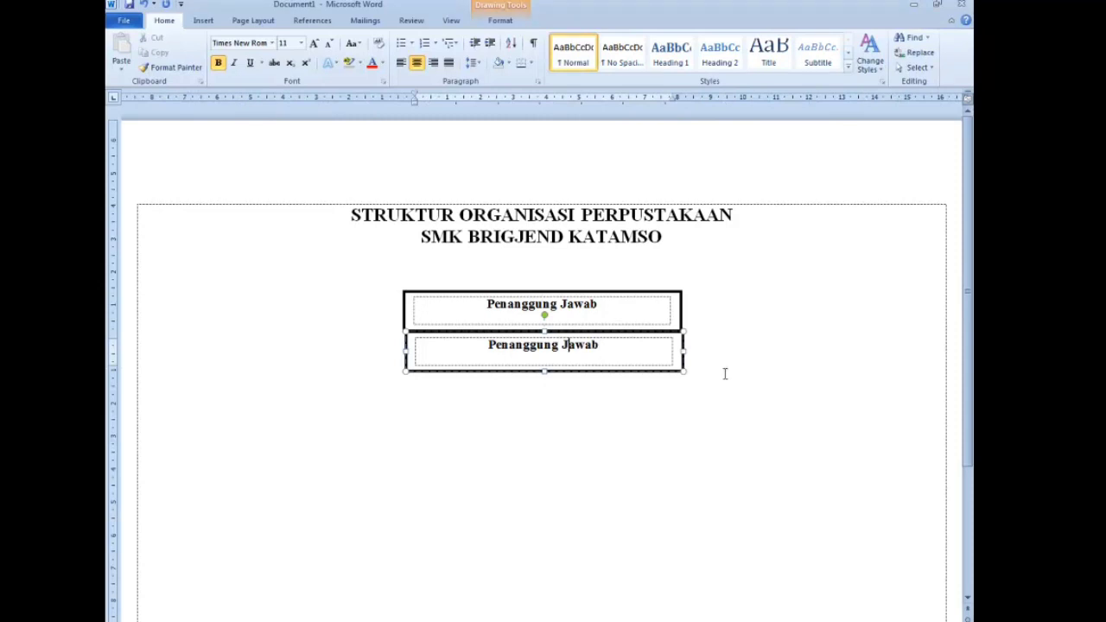
left_click(676, 331)
key("ctrl+Left")
key("ctrl+Left")
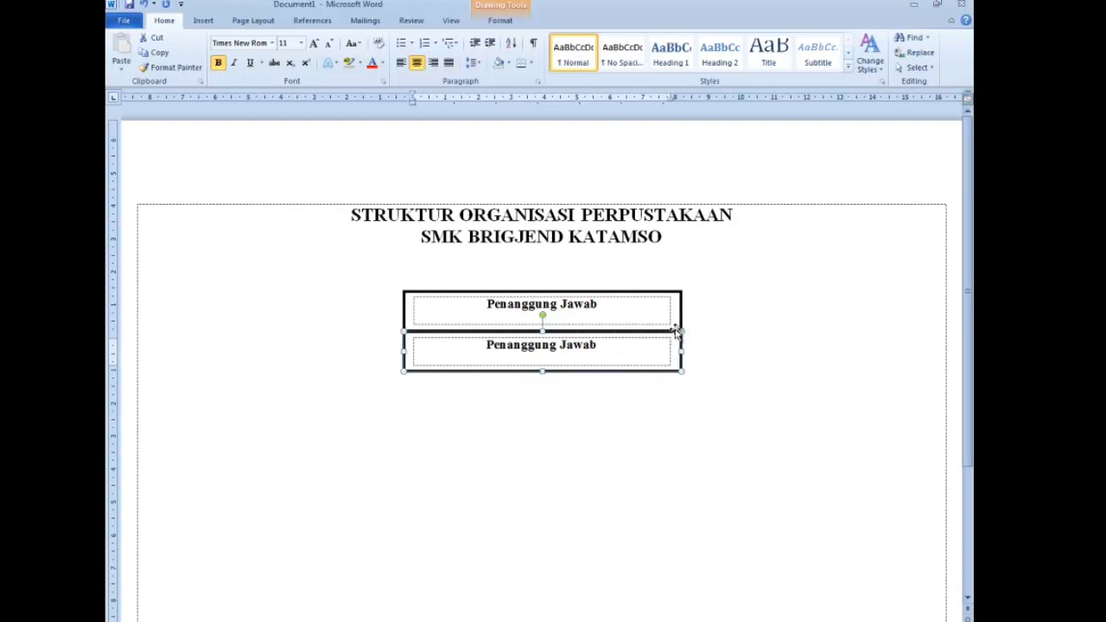
left_click(707, 324)
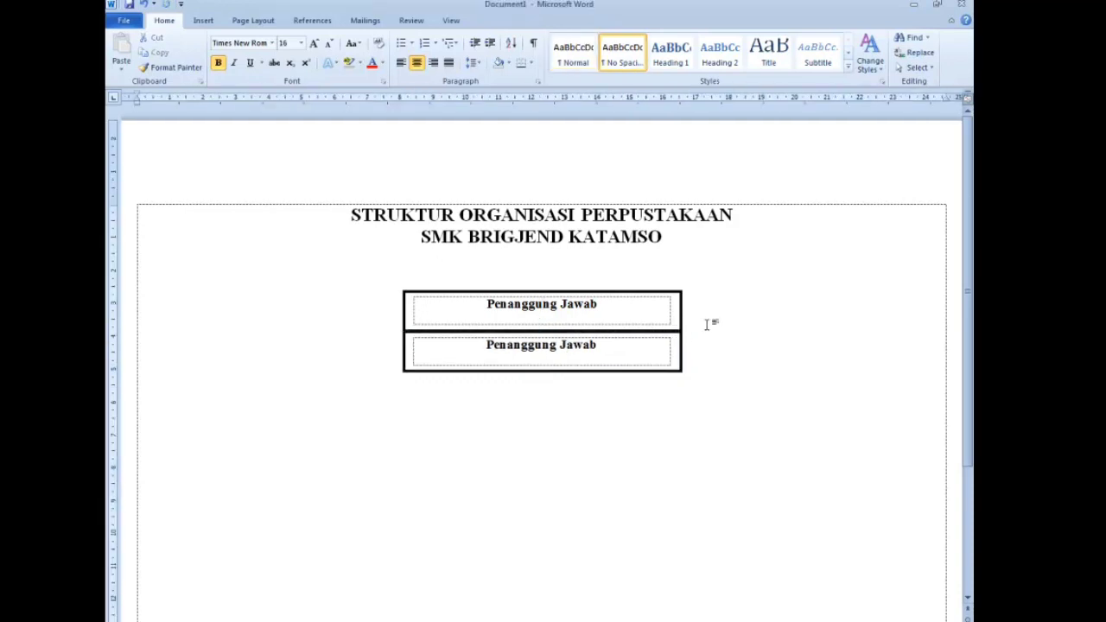
left_click(681, 371)
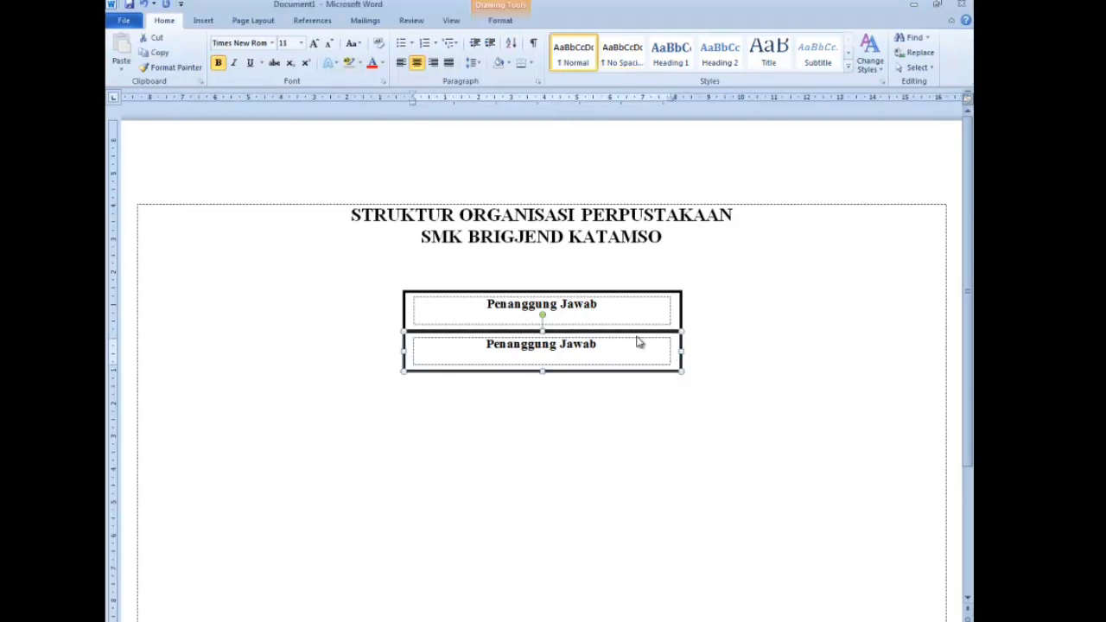
- Replace the lower box's 'Penanggung Jawab' text with the responsible person's name followed by ', M.pd'
left_click_drag(619, 349, 430, 343)
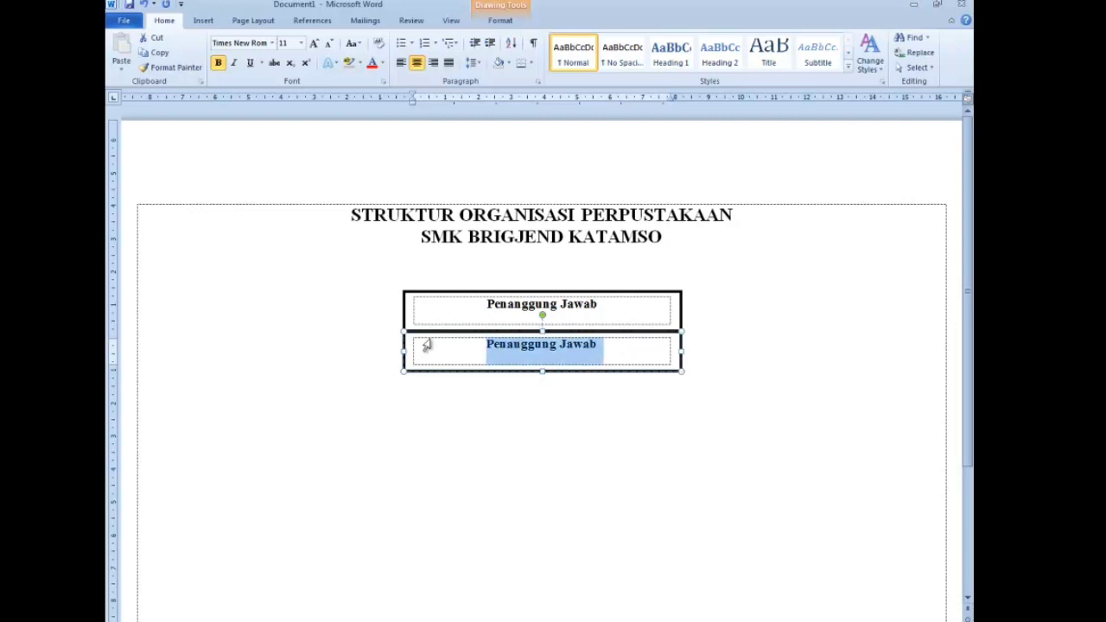
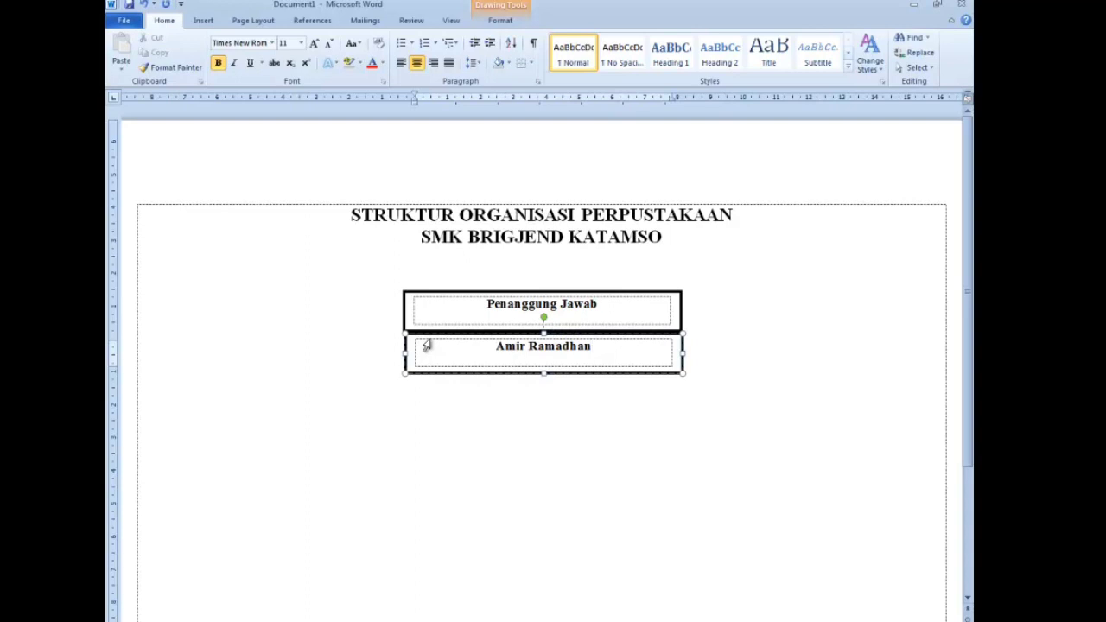
type(", M.pd")
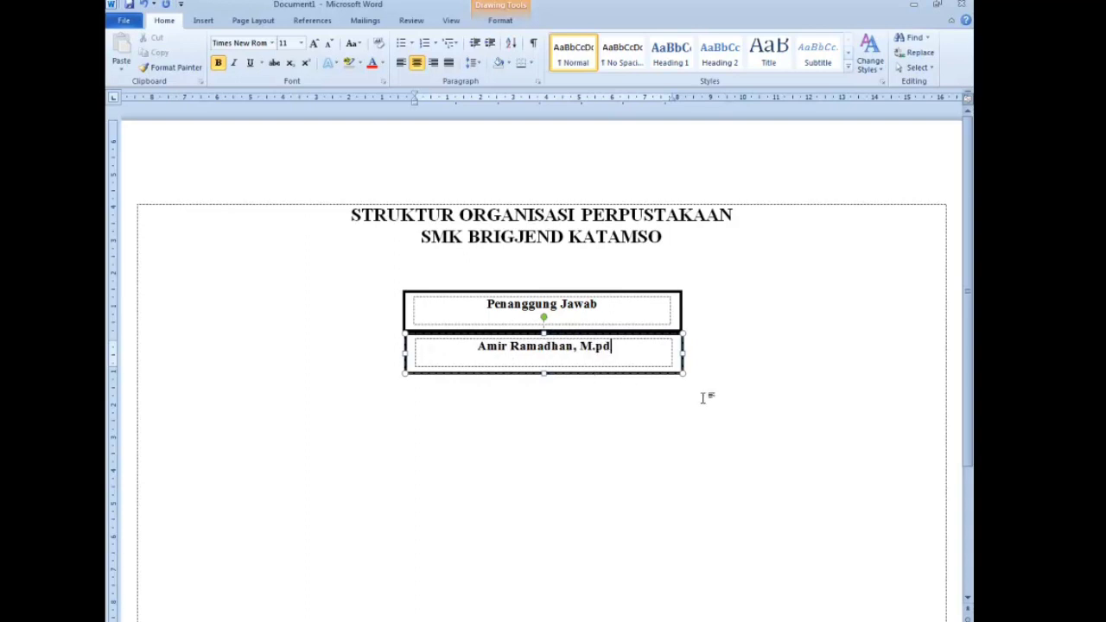
left_click(702, 395)
left_click(681, 347)
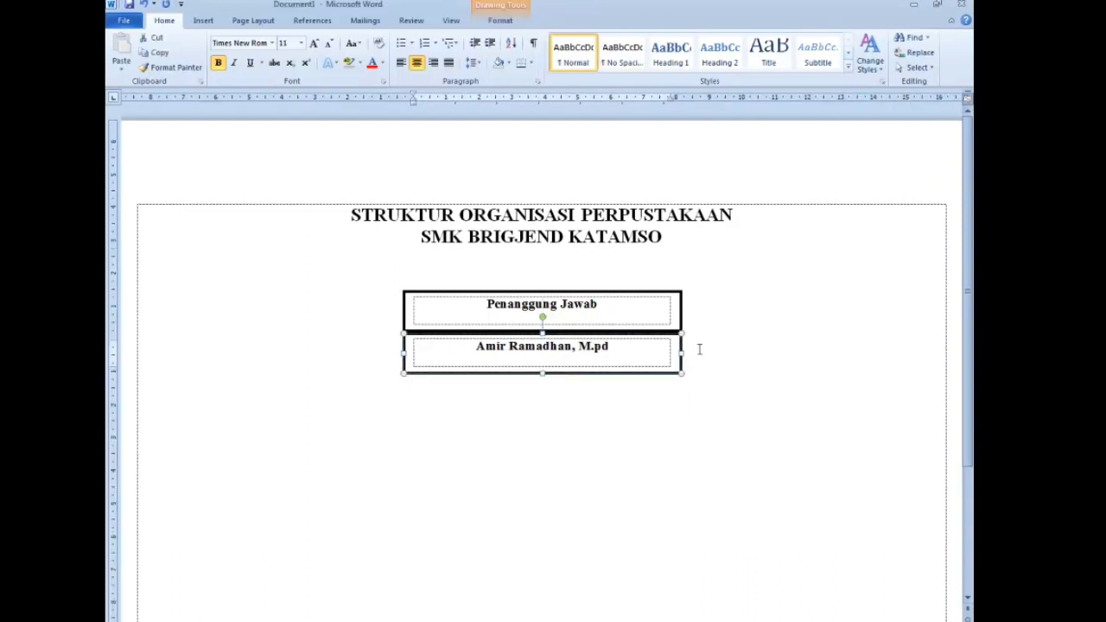
left_click(699, 348)
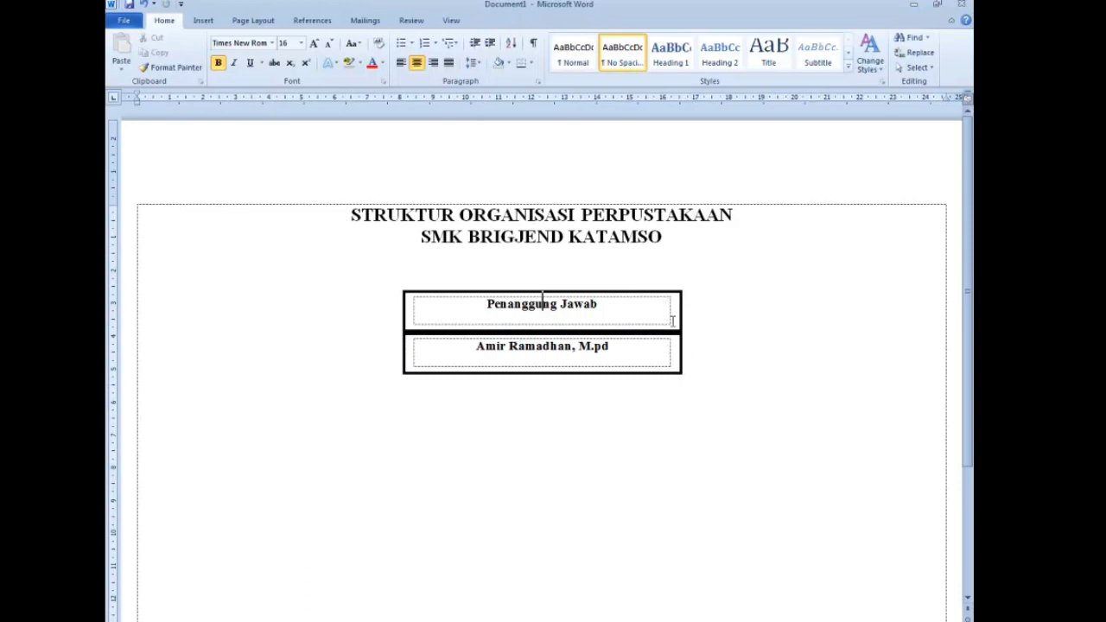
- Undo the accidental move of the name box, then select it together with the Penanggung Jawab box
left_click_drag(681, 350, 667, 429)
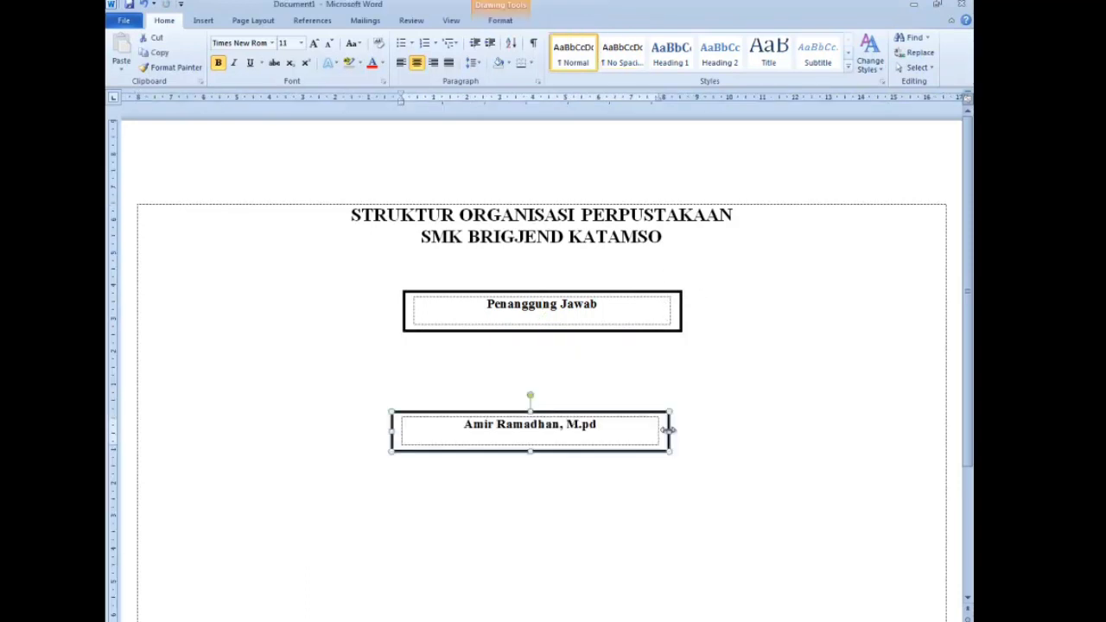
key("ctrl+z")
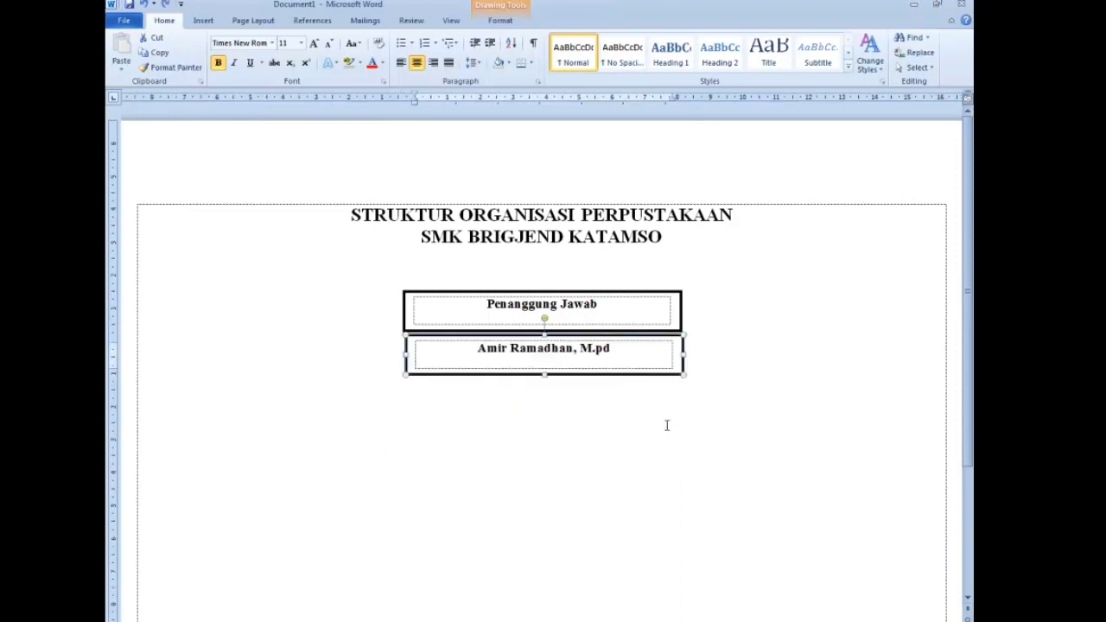
key("ctrl+z")
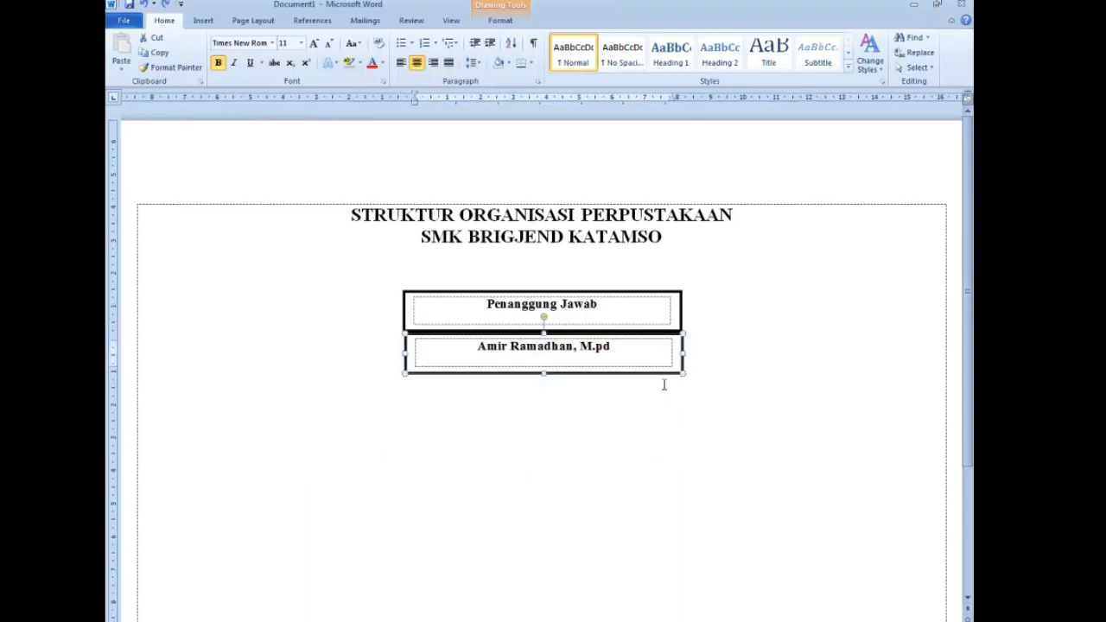
left_click(662, 306)
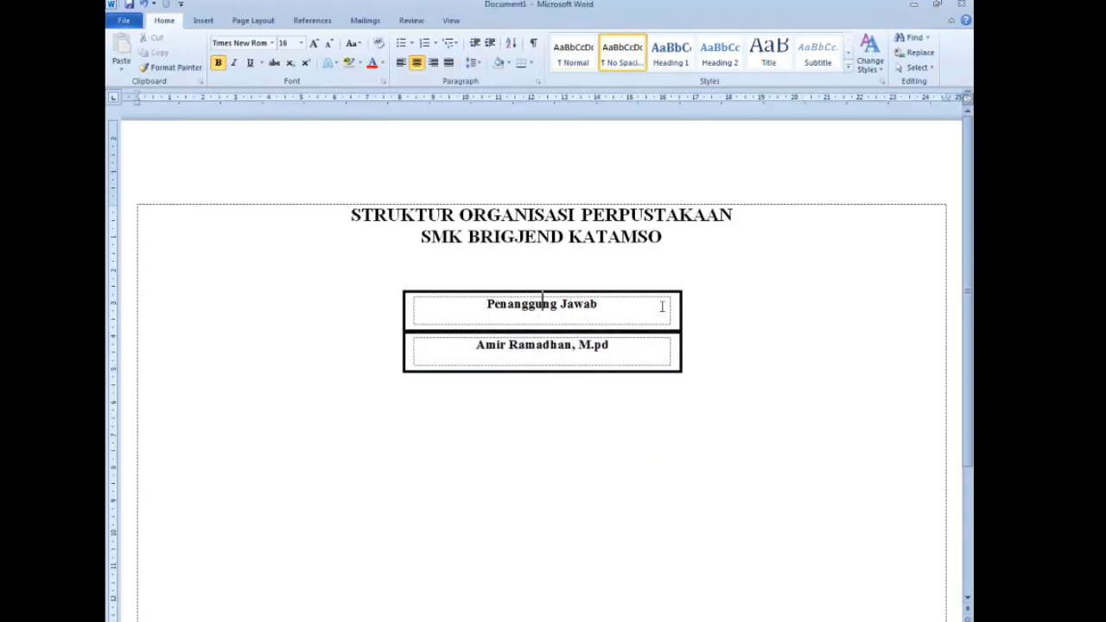
left_click(662, 306)
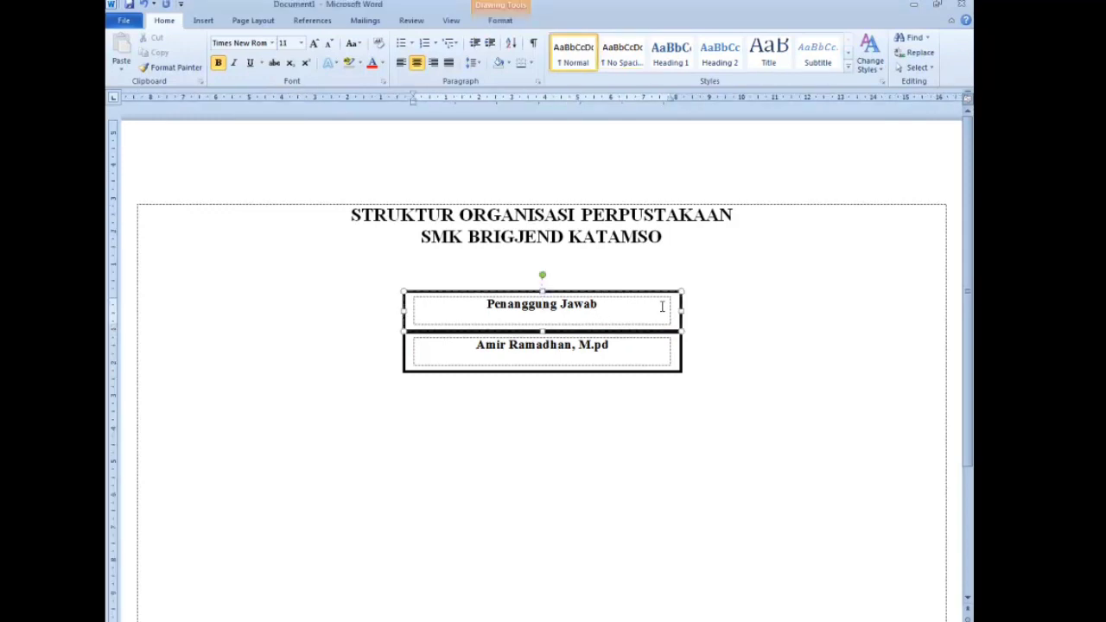
left_click(658, 347, "shift")
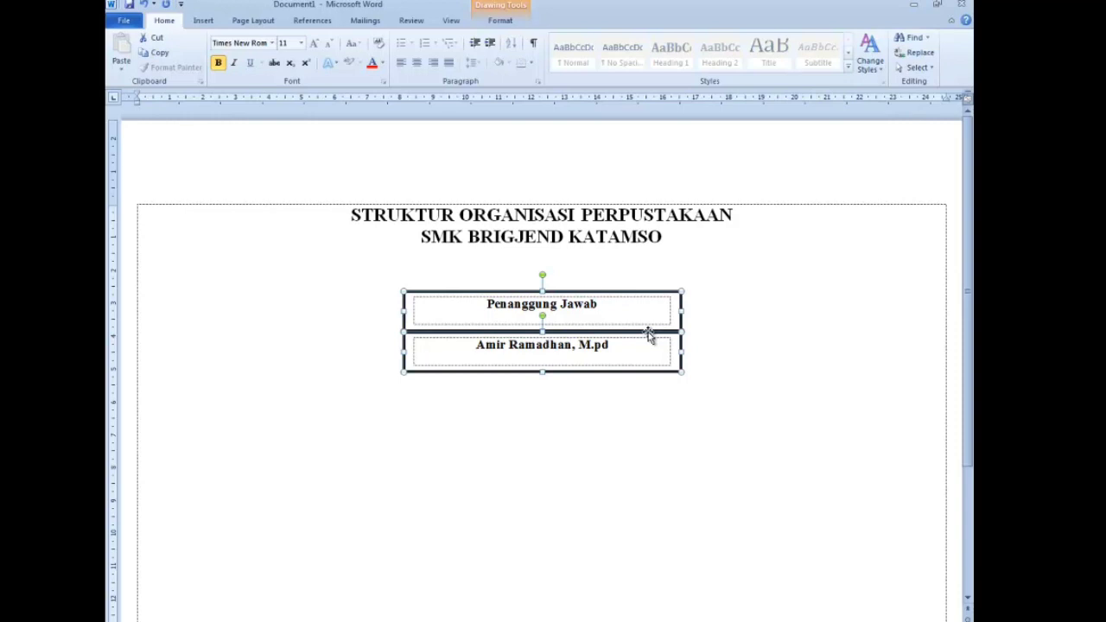
- Group the two selected text boxes using the right-click Group command
right_click(650, 336)
right_click(628, 334)
mouse_move(740, 410)
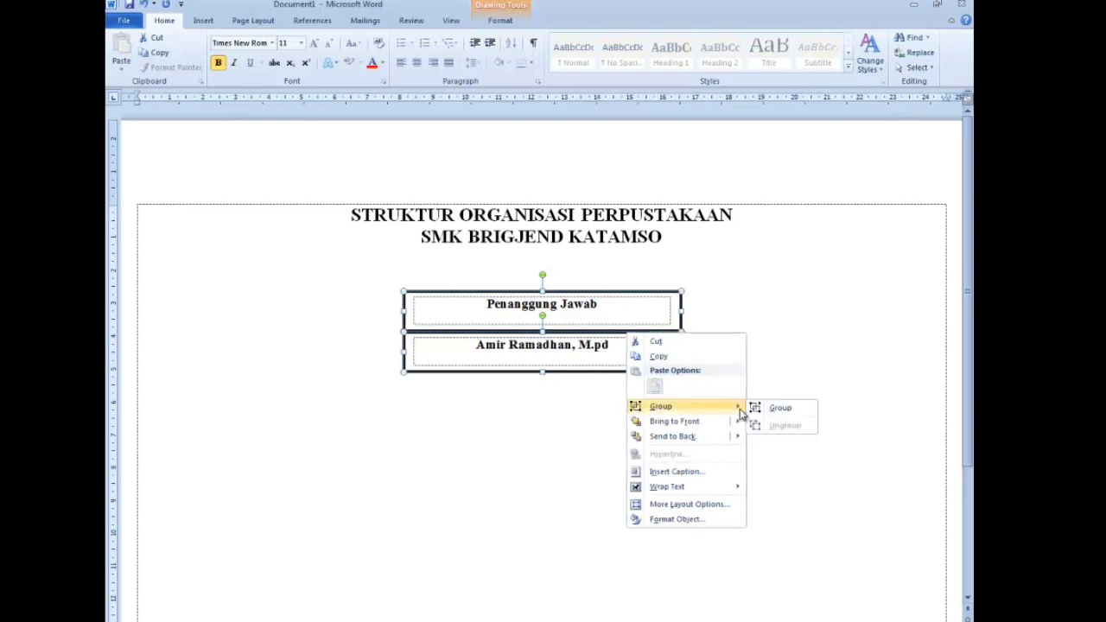
left_click(780, 408)
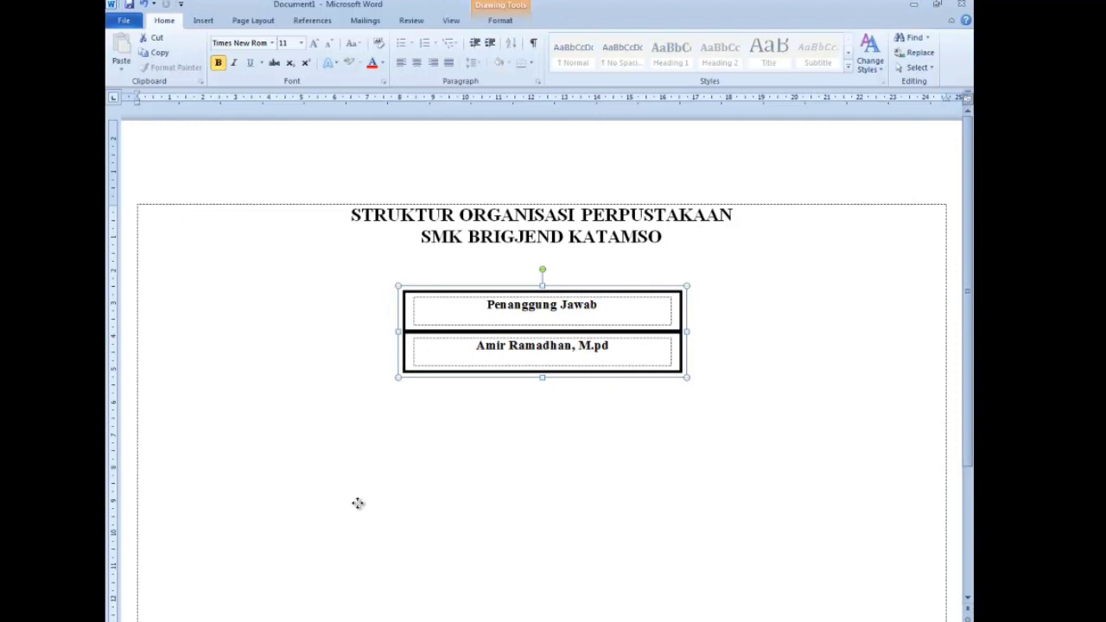
- Paste three copies of the title-and-name group below the original pair
key("ctrl+v")
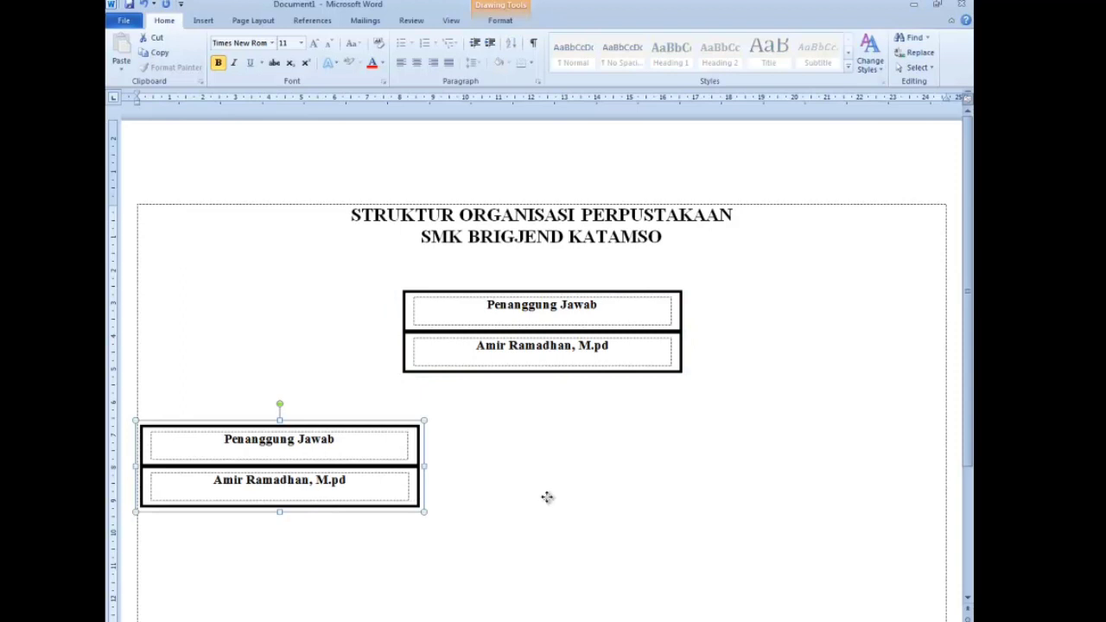
key("ctrl+v")
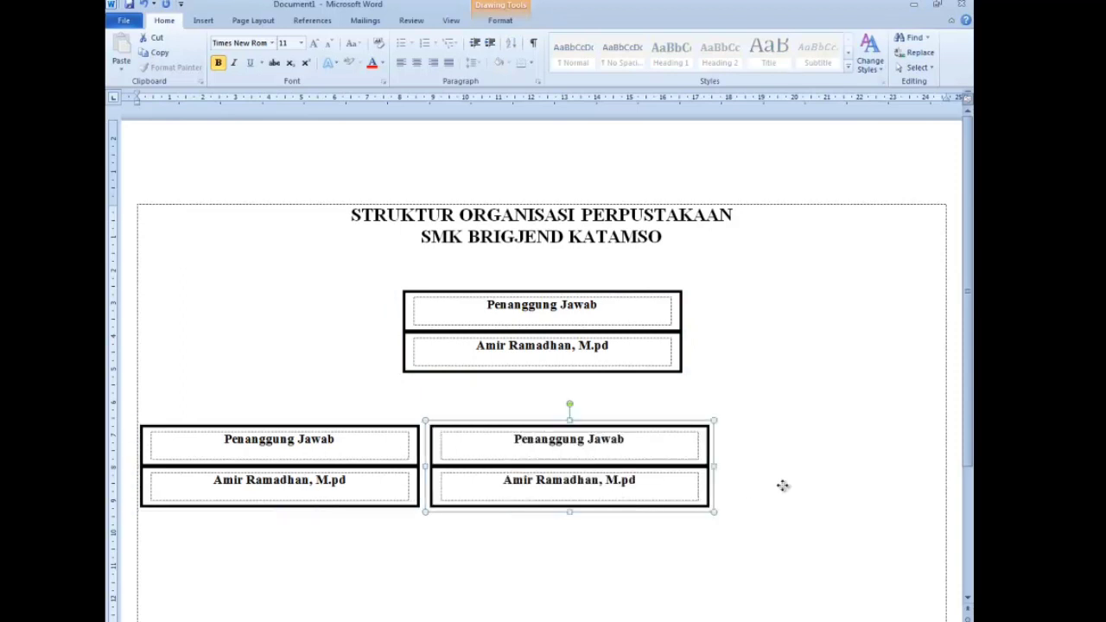
key("ctrl+v")
scroll(907, 502, "down", 2, "ctrl")
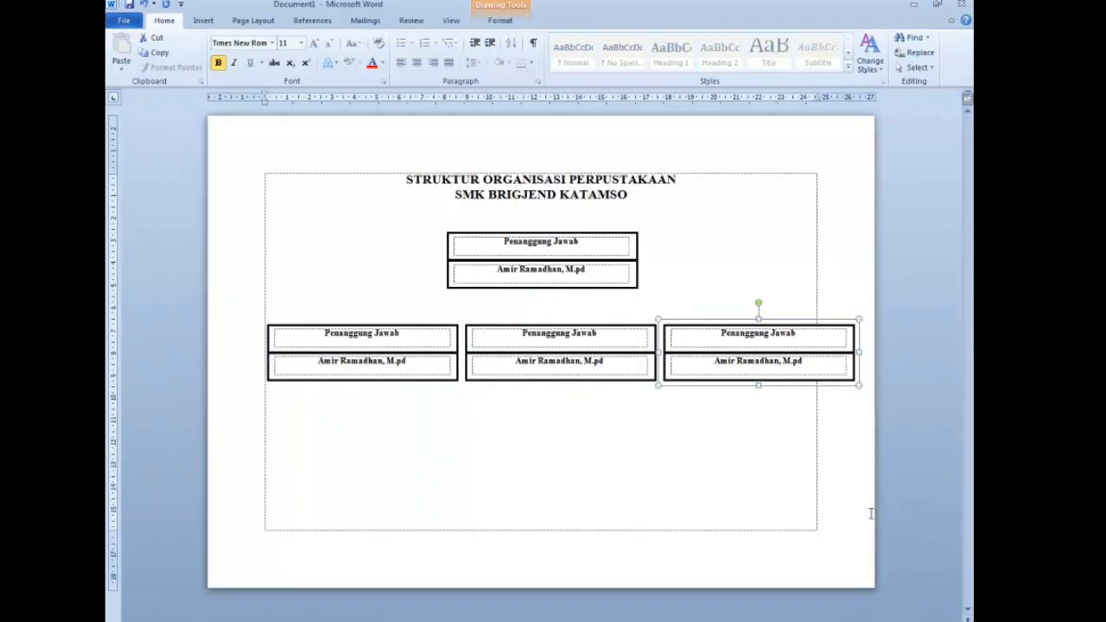
- Nudge the left, middle and right second-row groups leftward with the arrow keys
left_click(343, 384)
key("Left")
key("Left")
key("Left")
key("Left")
key("Left")
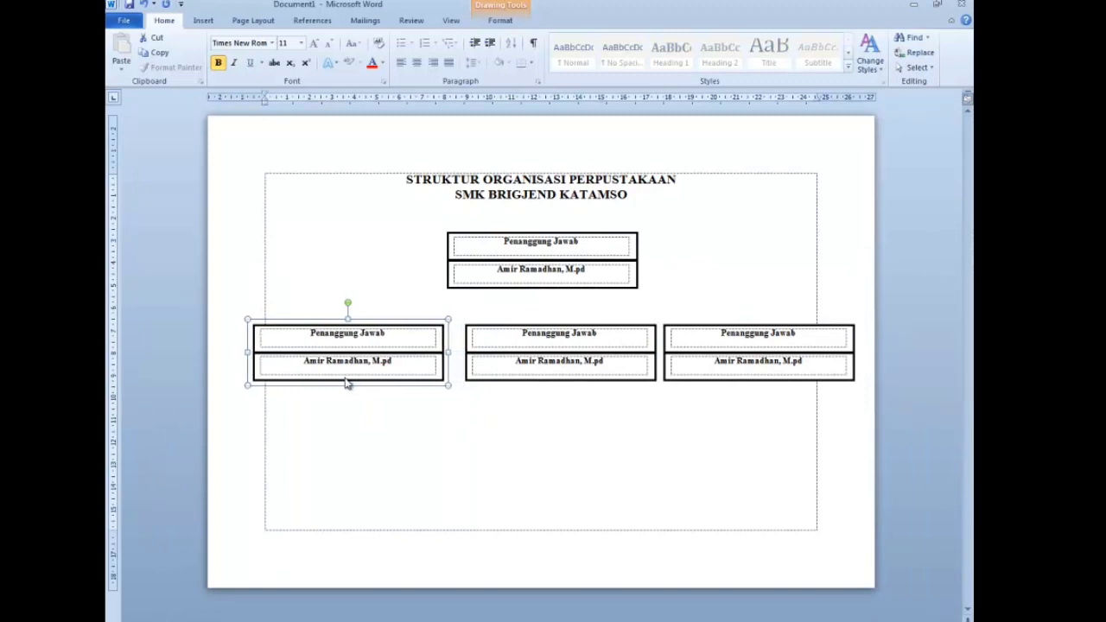
key("Left")
key("Left")
key("Left")
left_click(566, 332)
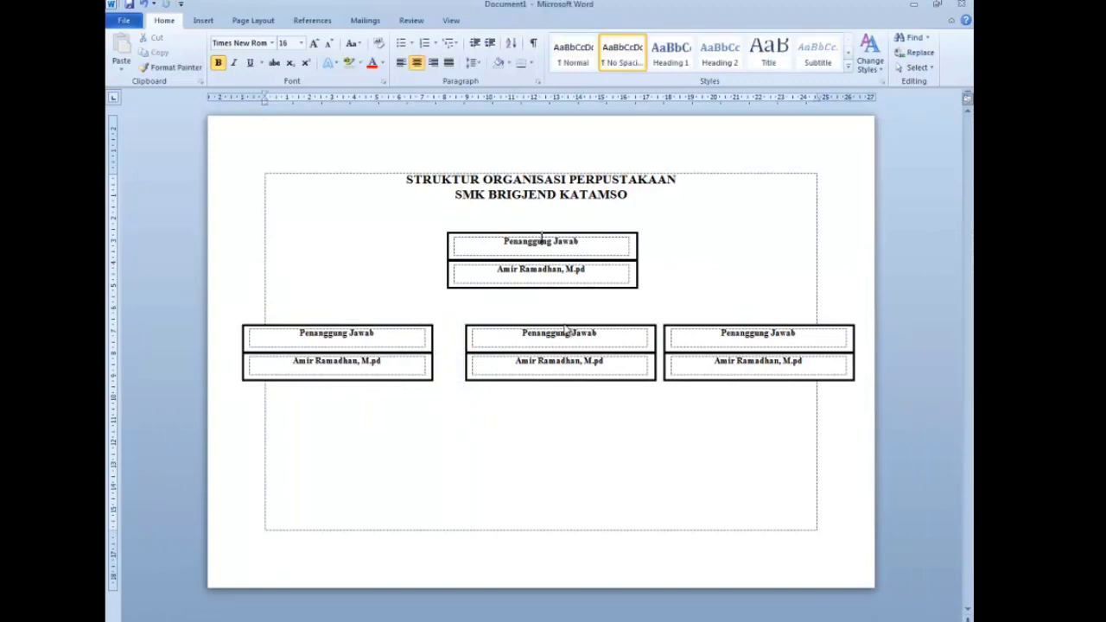
left_click(568, 326)
key("Left")
key("Left")
key("Left")
key("Left")
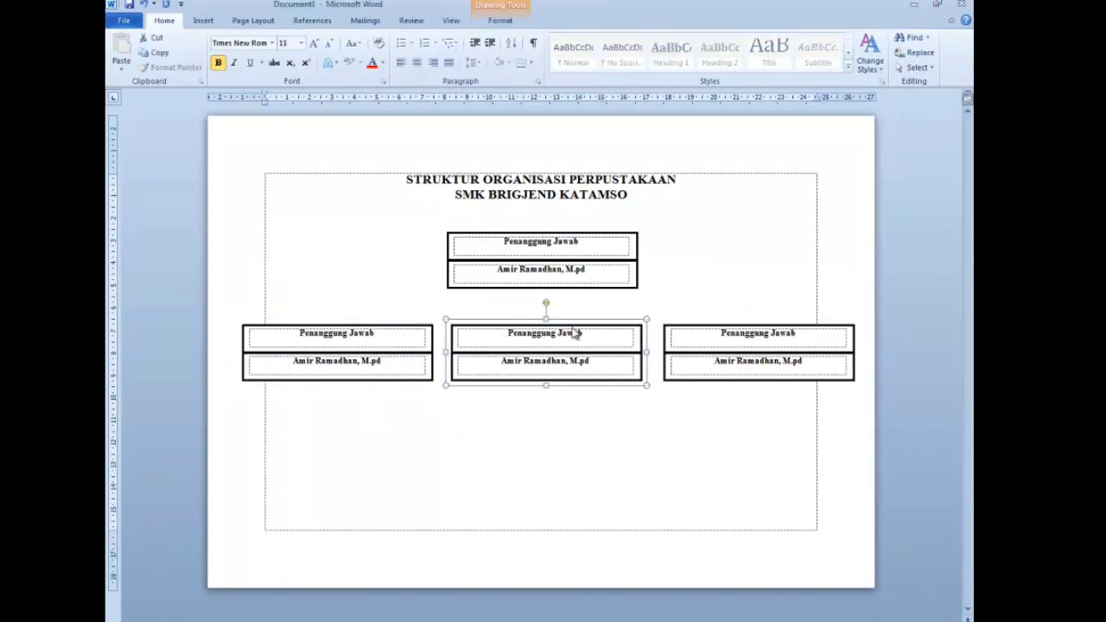
key("Left")
left_click(693, 327)
left_click(684, 420)
left_click(684, 326)
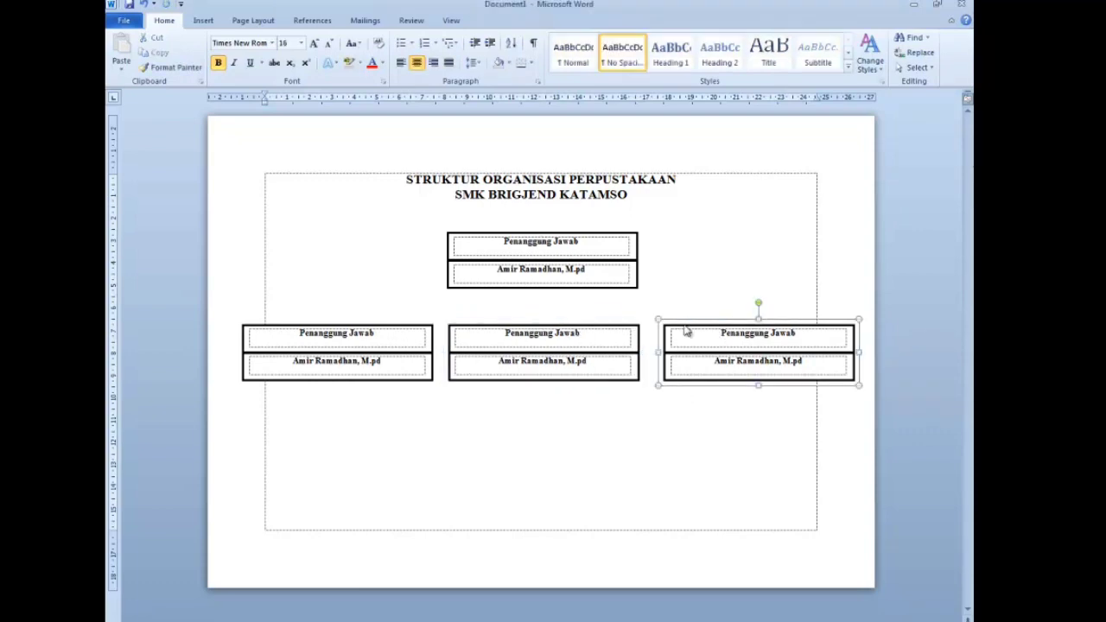
key("Left")
key("Left")
key("Left")
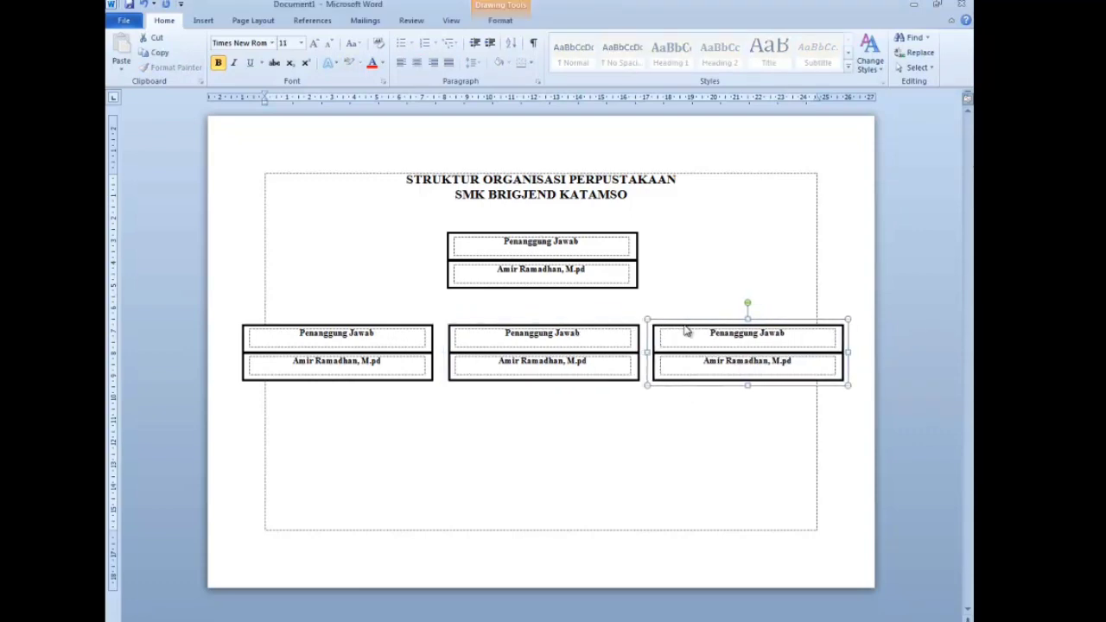
left_click(689, 435)
scroll(695, 312, "up", 2)
scroll(696, 312, "down", 2)
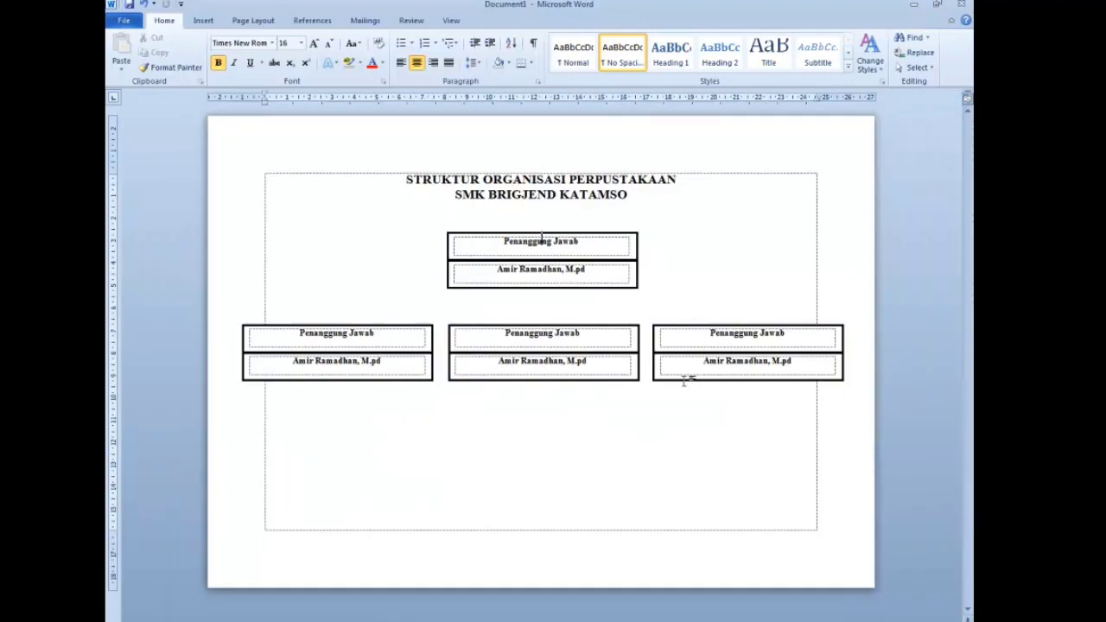
- Select the left, centre and right groups together and copy them into a new row below
left_click(676, 365)
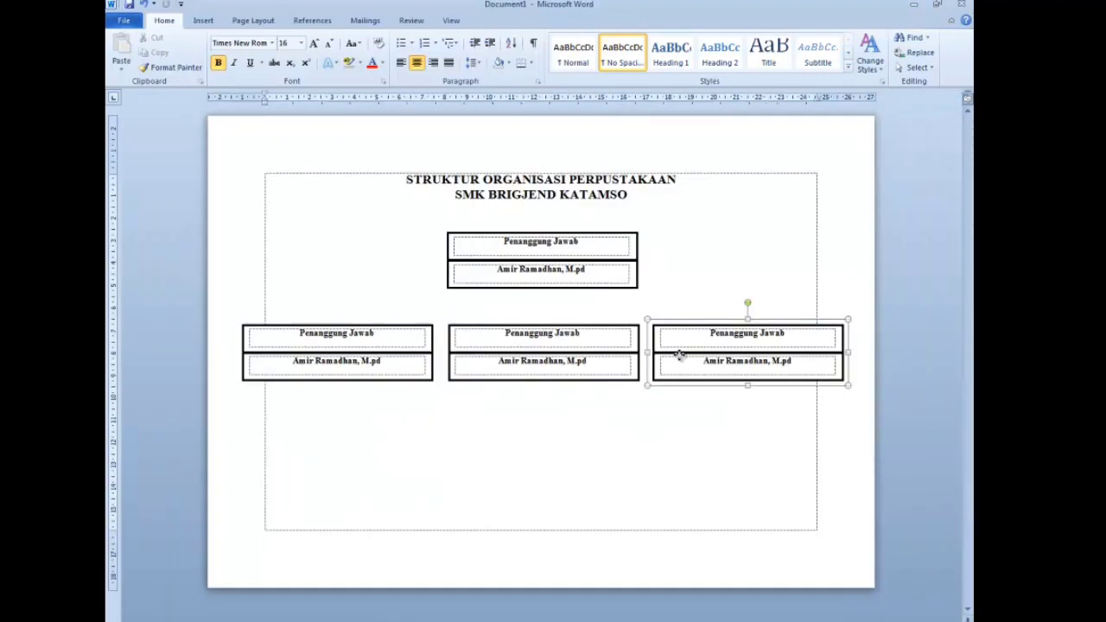
left_click(624, 360, "shift")
left_click(395, 366)
left_click(501, 359, "shift")
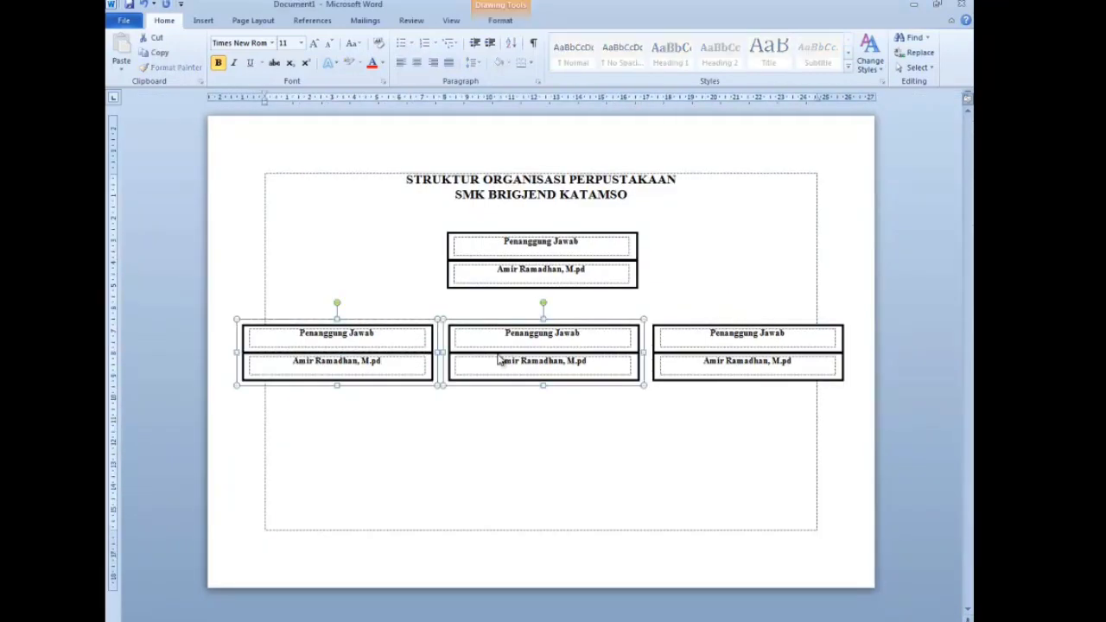
left_click(715, 357, "shift")
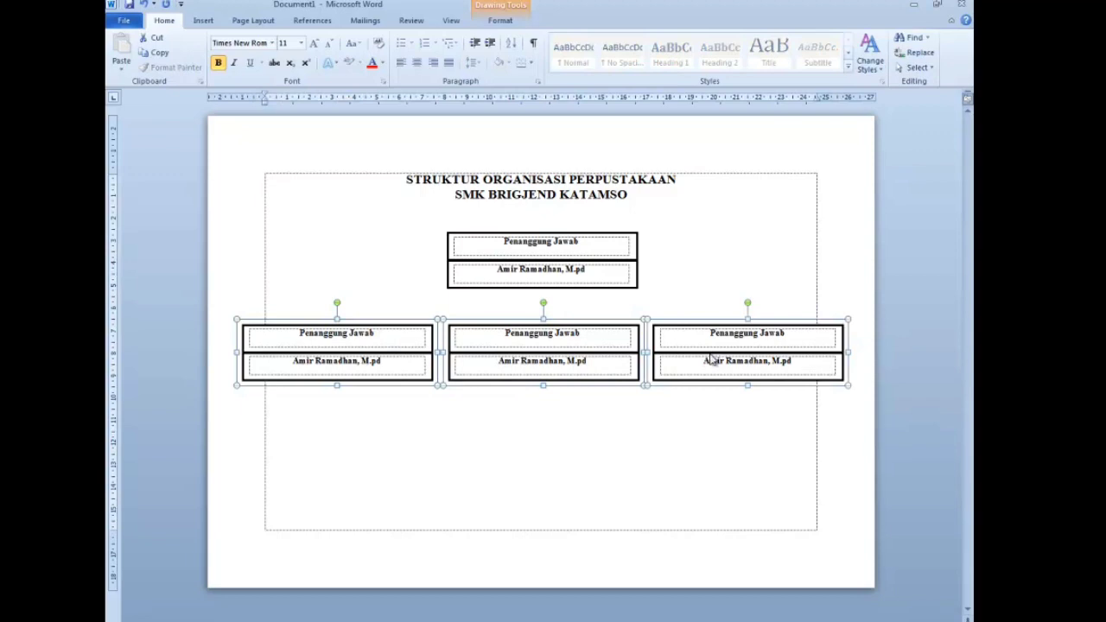
left_click_drag(712, 359, 713, 479)
- Spread the middle row by nudging its left group left and its right group right
left_click(431, 331)
key("Left")
key("Left")
key("Left")
key("Left")
key("Left")
key("Left")
key("Left")
key("Left")
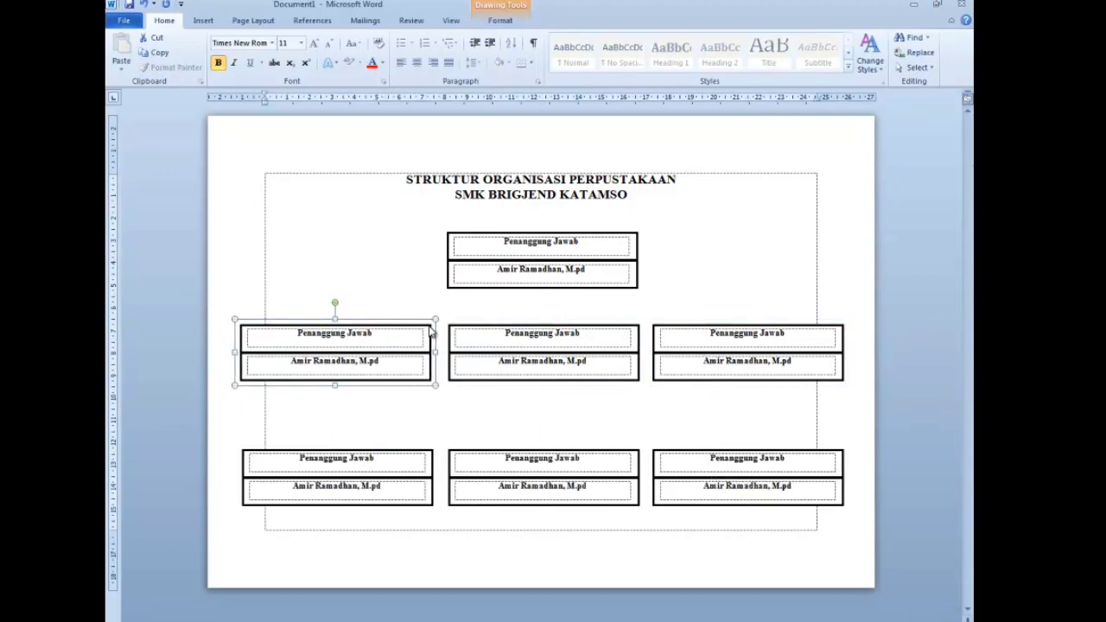
left_click(722, 333)
key("Right")
key("Right")
key("Right")
key("Right")
key("Right")
key("Right")
key("Right")
key("Right")
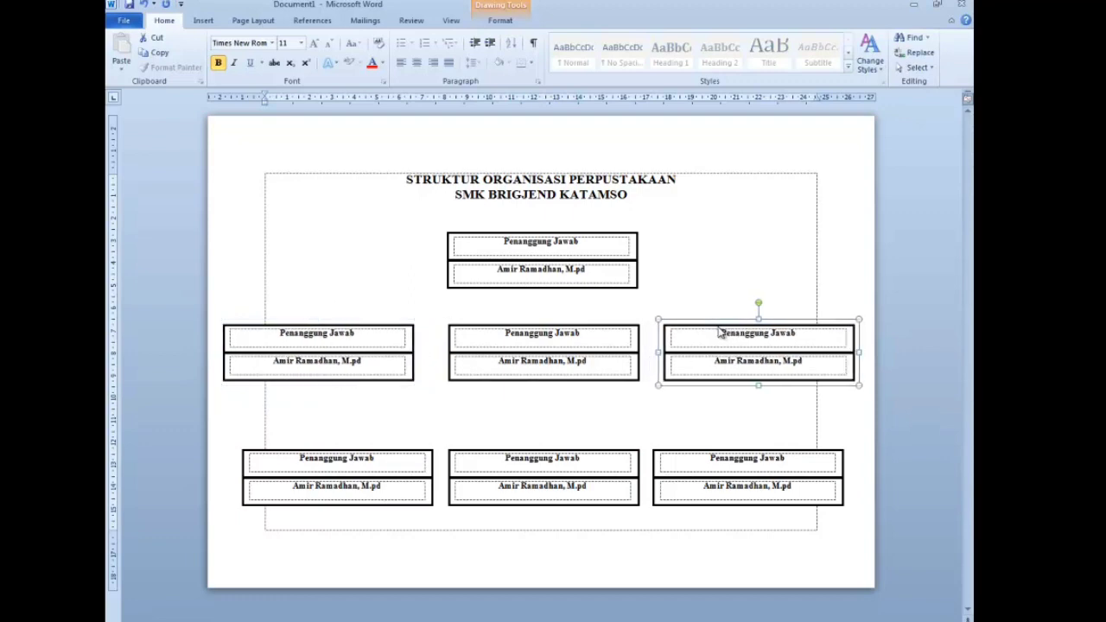
key("Escape")
- Line up the bottom-left, bottom-middle and bottom-right groups into one even row
left_click(375, 492)
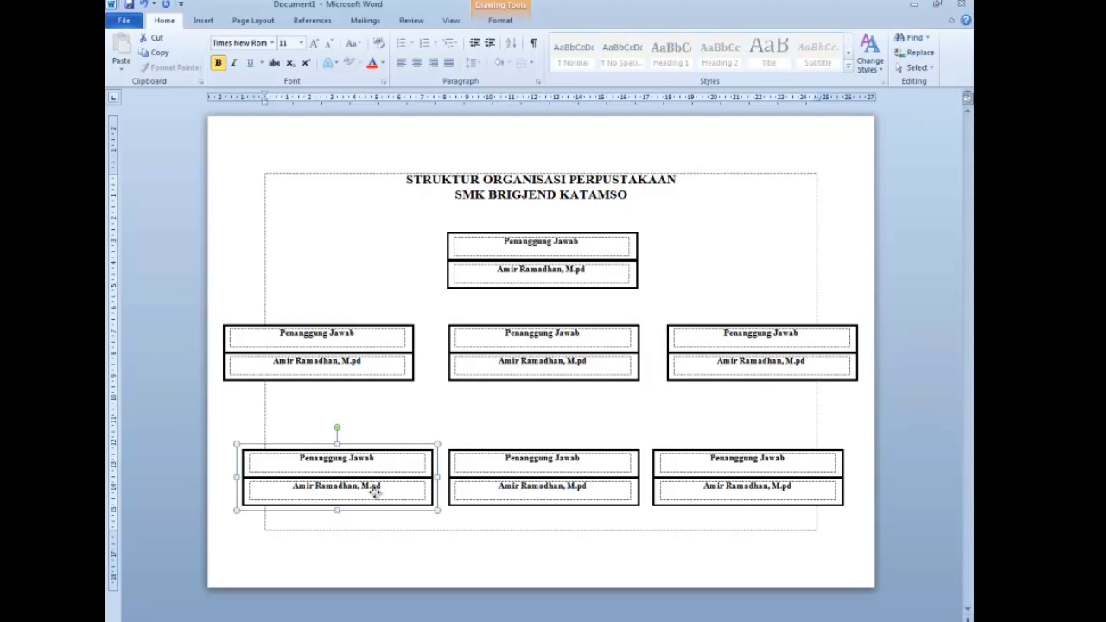
key("Right")
key("Right")
key("Right")
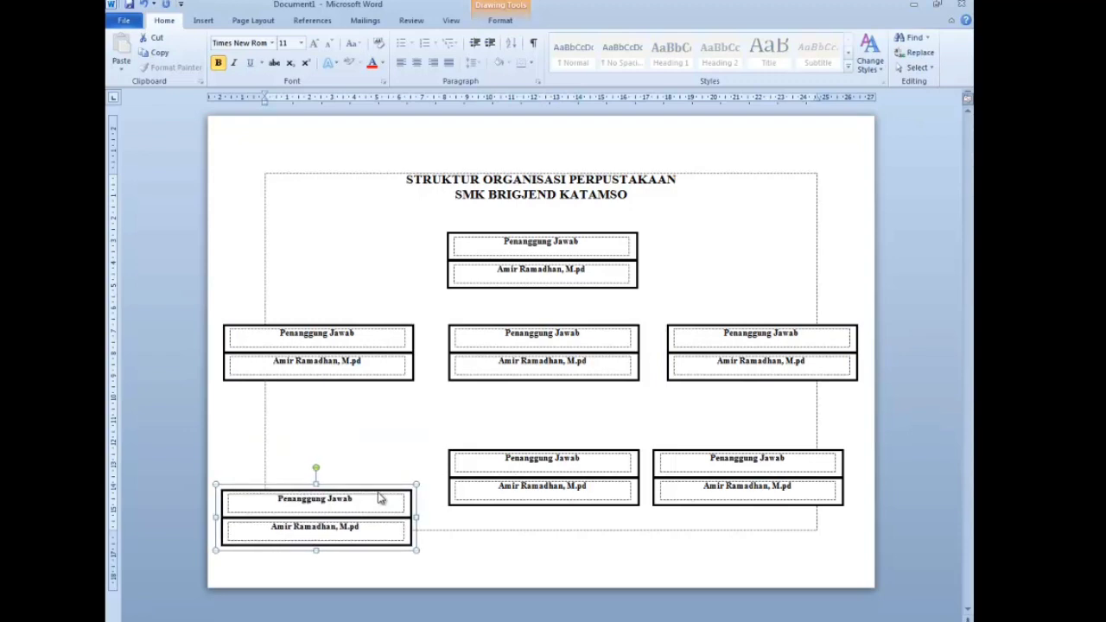
left_click(569, 468)
left_click_drag(573, 487, 577, 526)
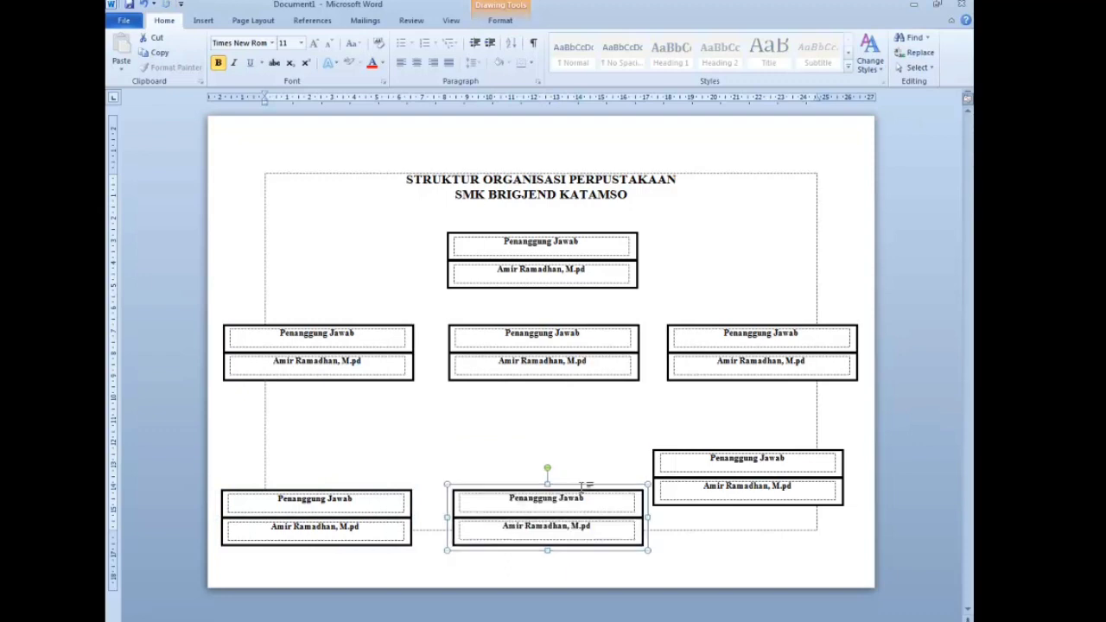
left_click(672, 458)
left_click_drag(715, 493, 694, 493)
- Place a copy of the top group directly below the middle box
scroll(695, 493, "up", 2)
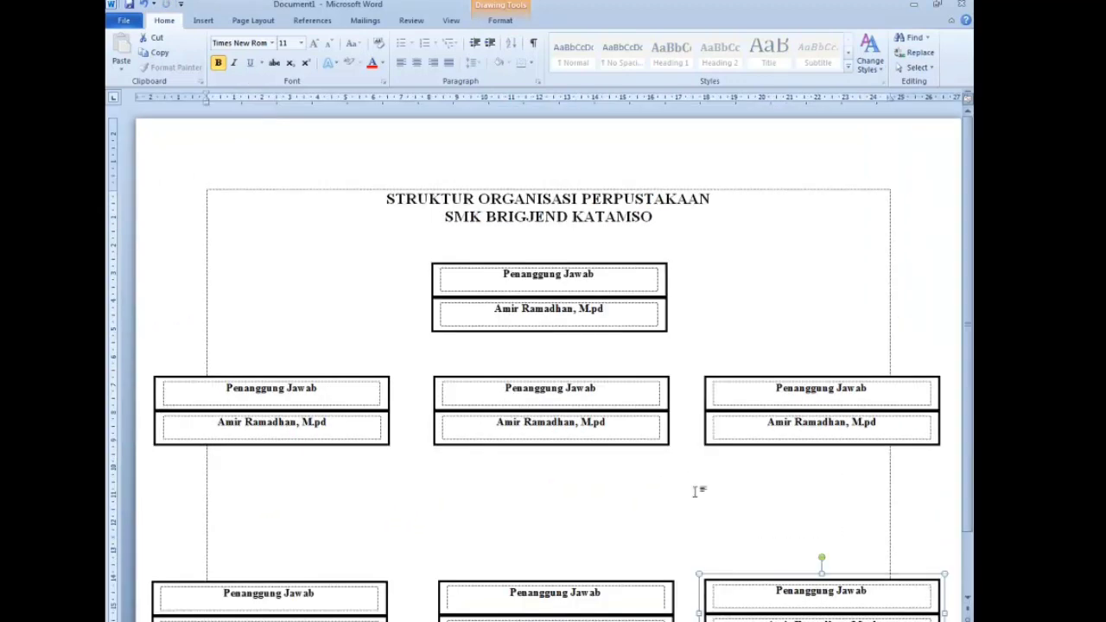
left_click(633, 306)
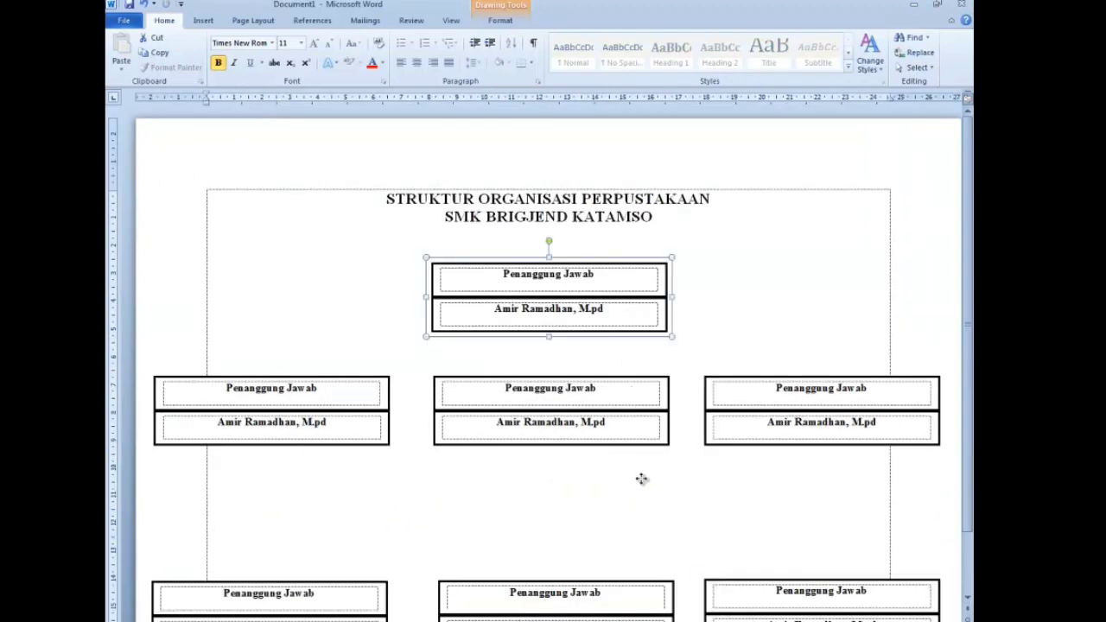
left_click_drag(640, 511, 633, 509)
left_click(718, 484)
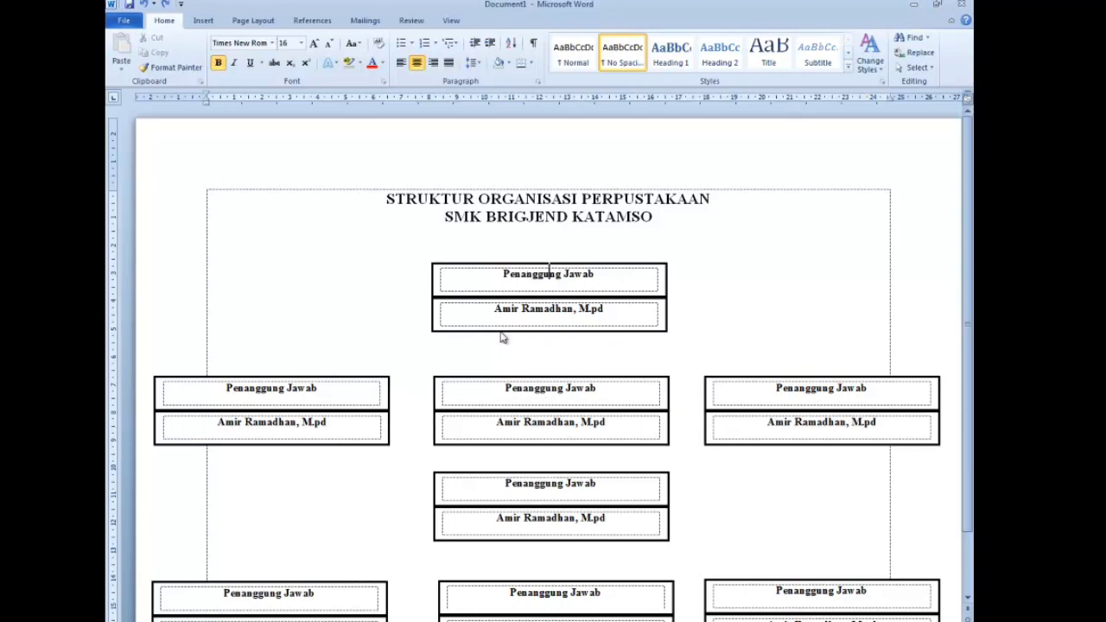
- Draw a vertical straight line from the top box's bottom edge to the middle box
left_click(206, 20)
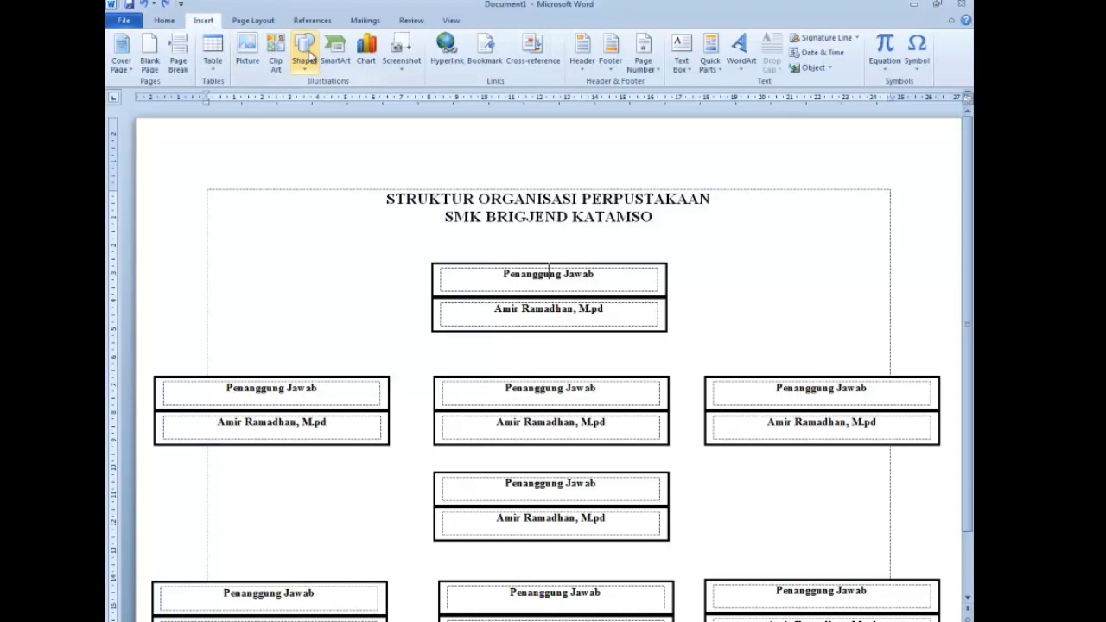
left_click(306, 54)
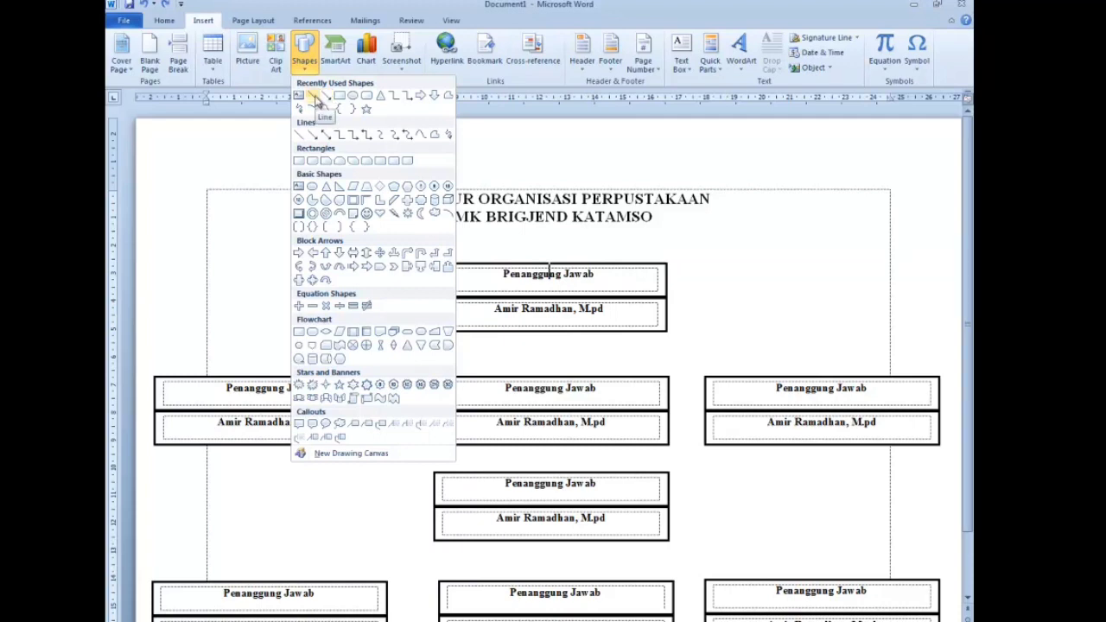
left_click(314, 100)
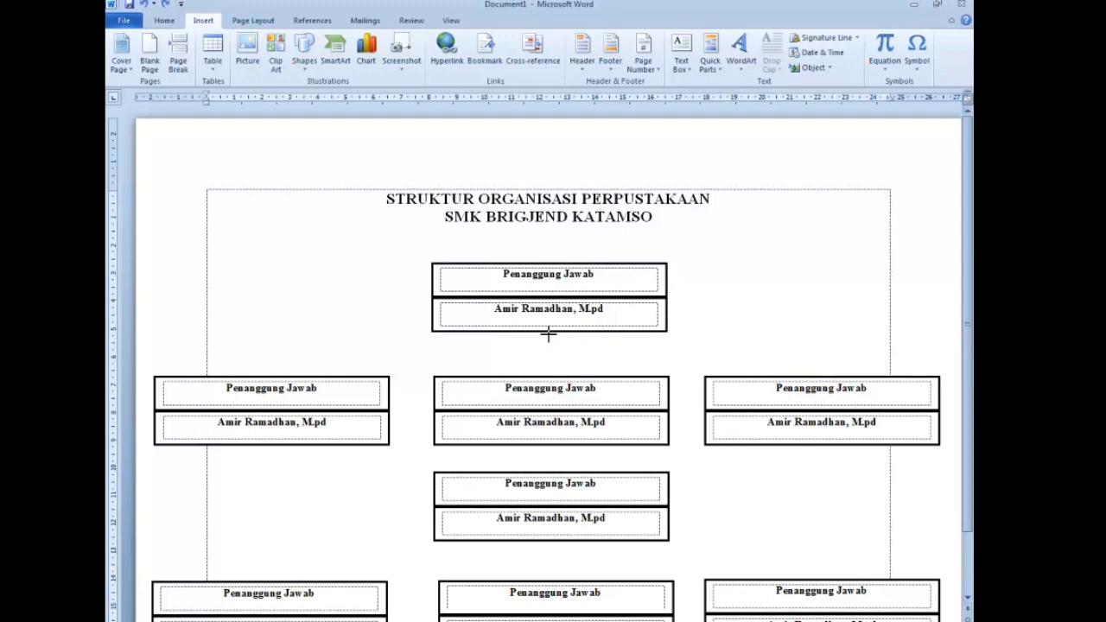
left_click(547, 334)
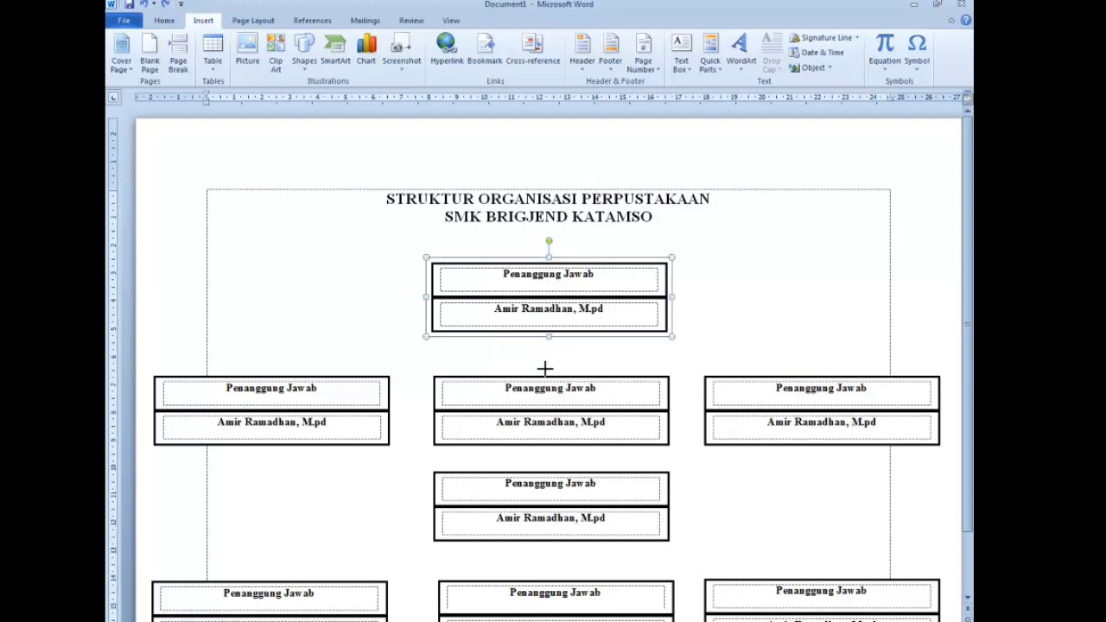
left_click_drag(548, 375, 547, 333)
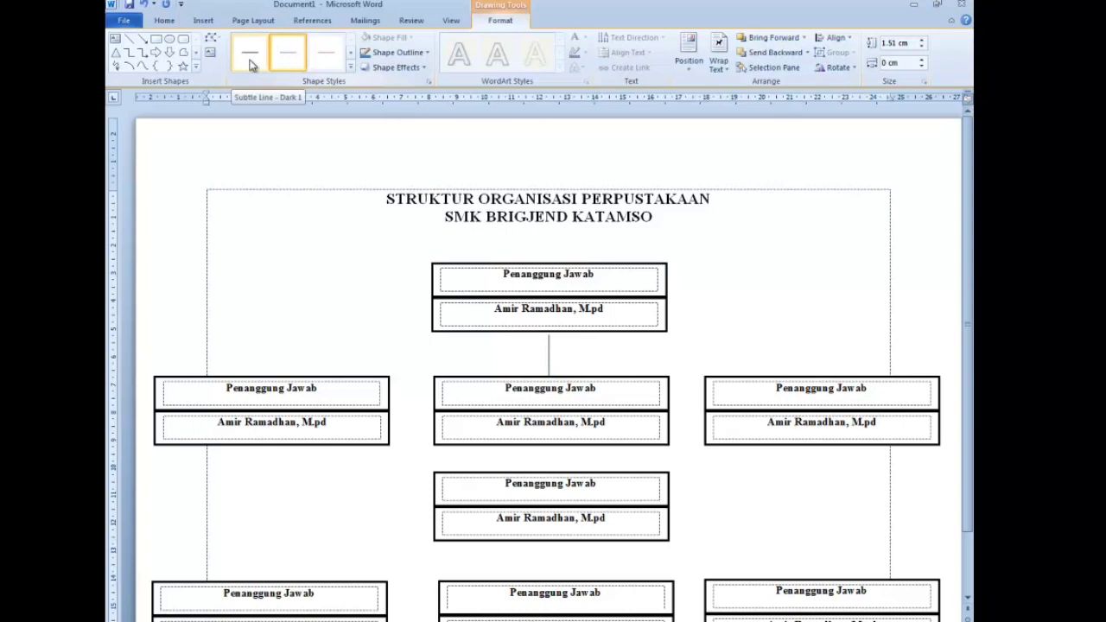
- Give the connector line a subtle dark line style and a 1½ pt weight
left_click(249, 65)
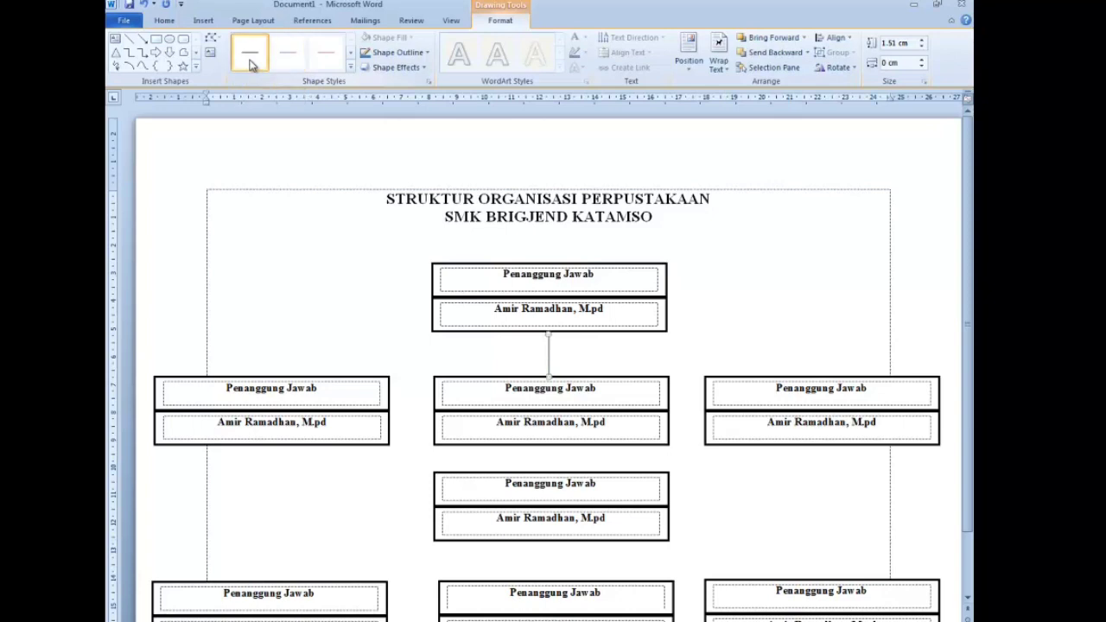
left_click(351, 66)
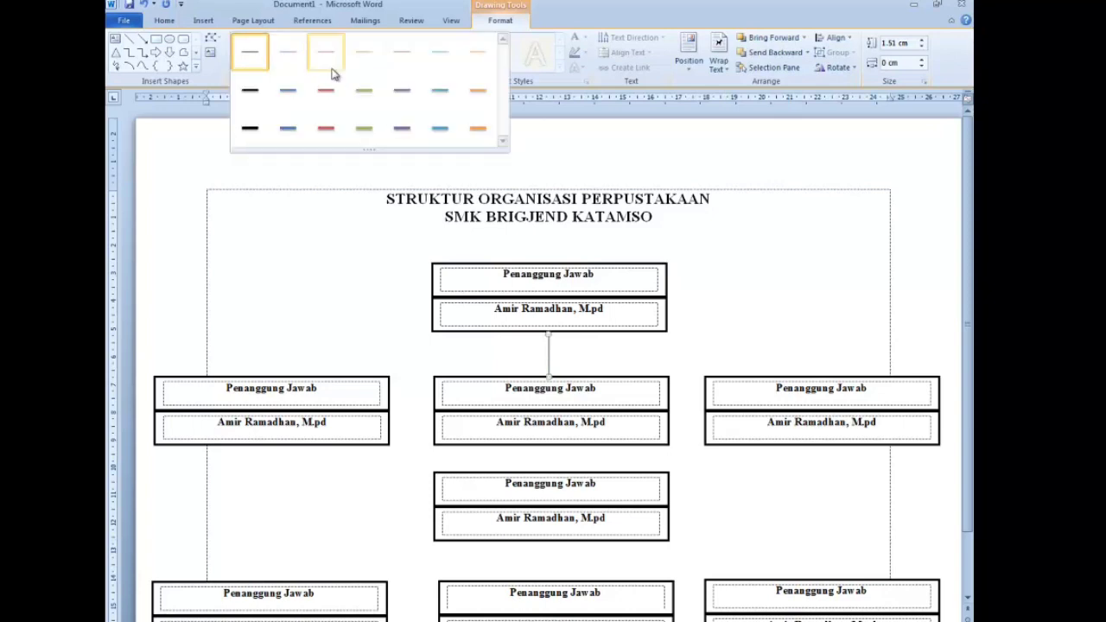
left_click(261, 66)
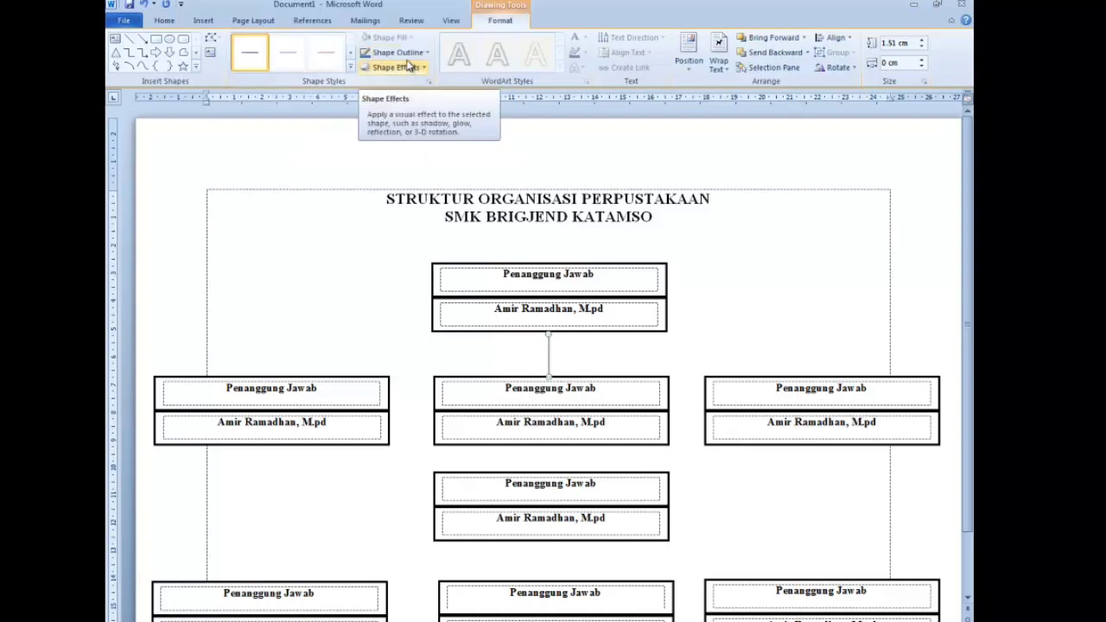
left_click(408, 55)
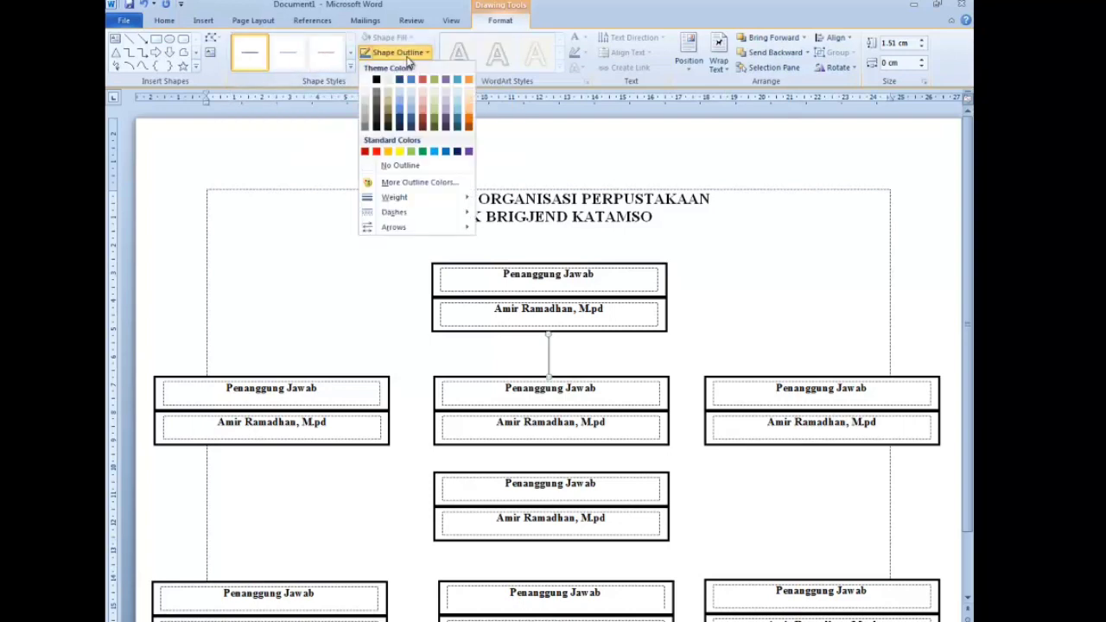
mouse_move(428, 202)
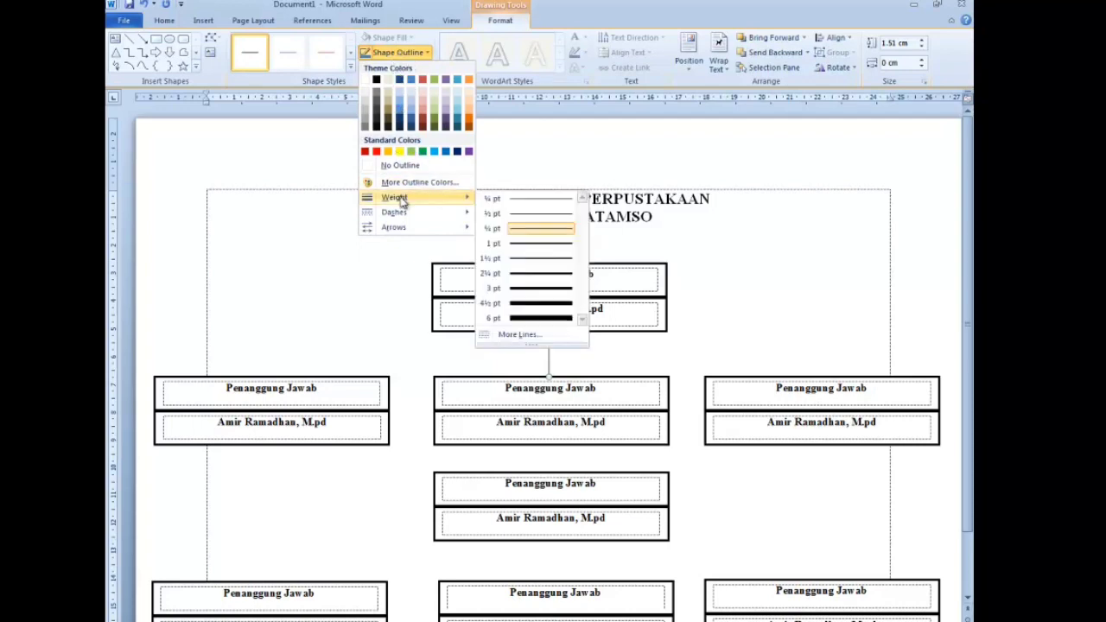
left_click(550, 258)
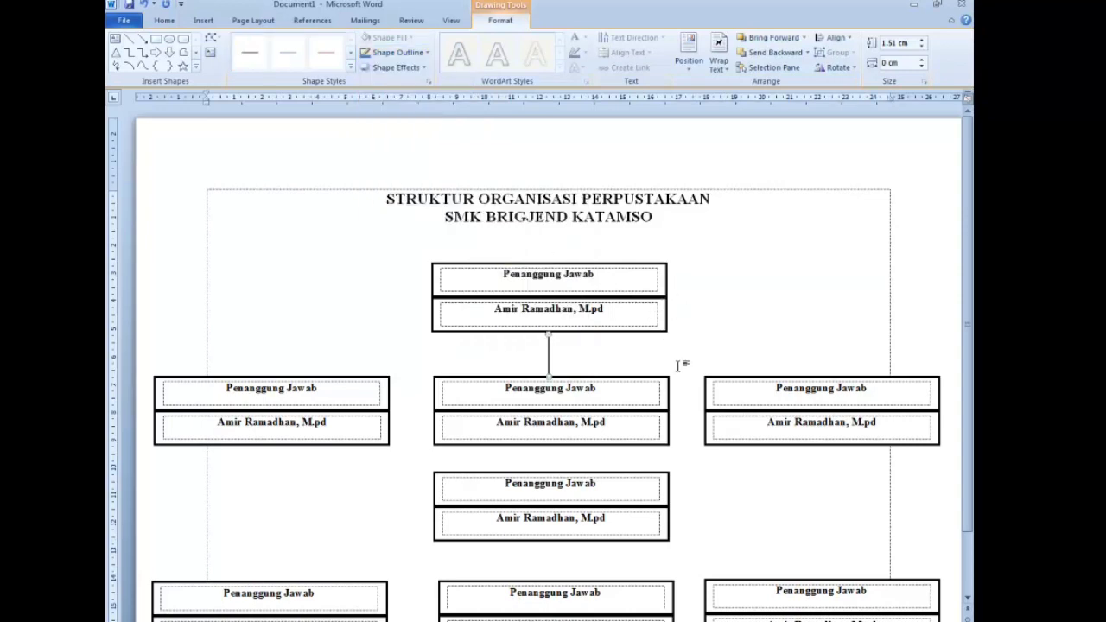
left_click(585, 343)
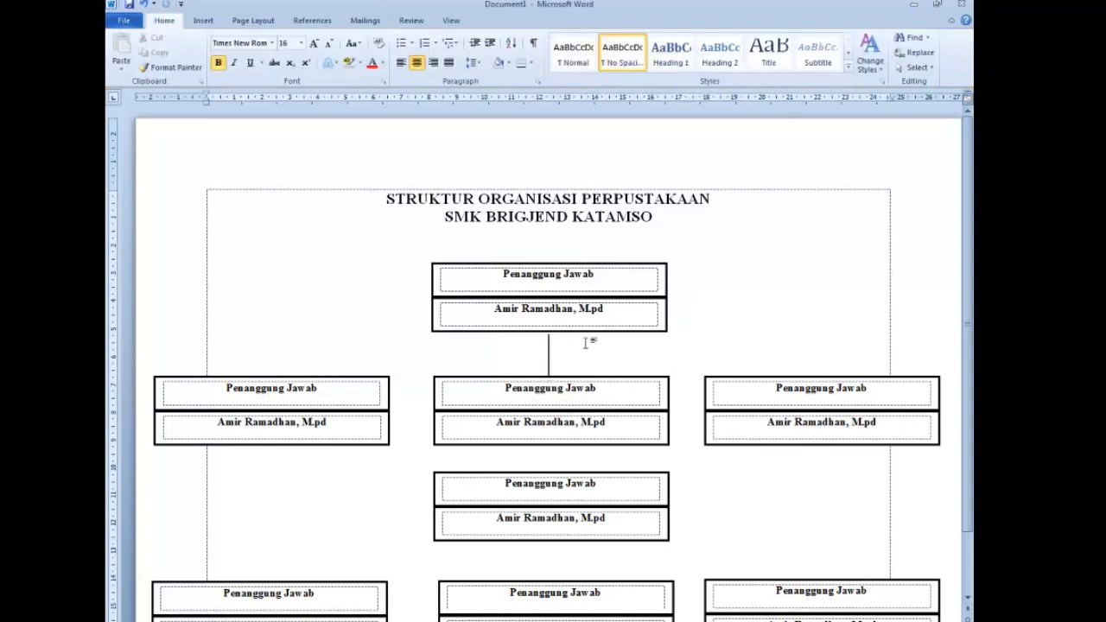